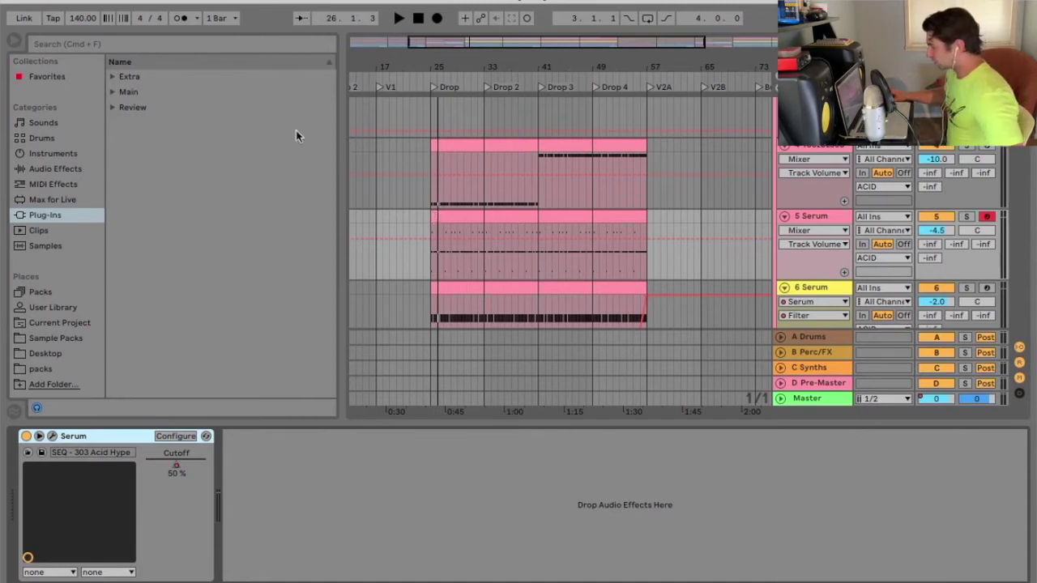
Zoom the arrangement around the Drop and listen to a short playback of it
left_click_drag(447, 72, 445, 65)
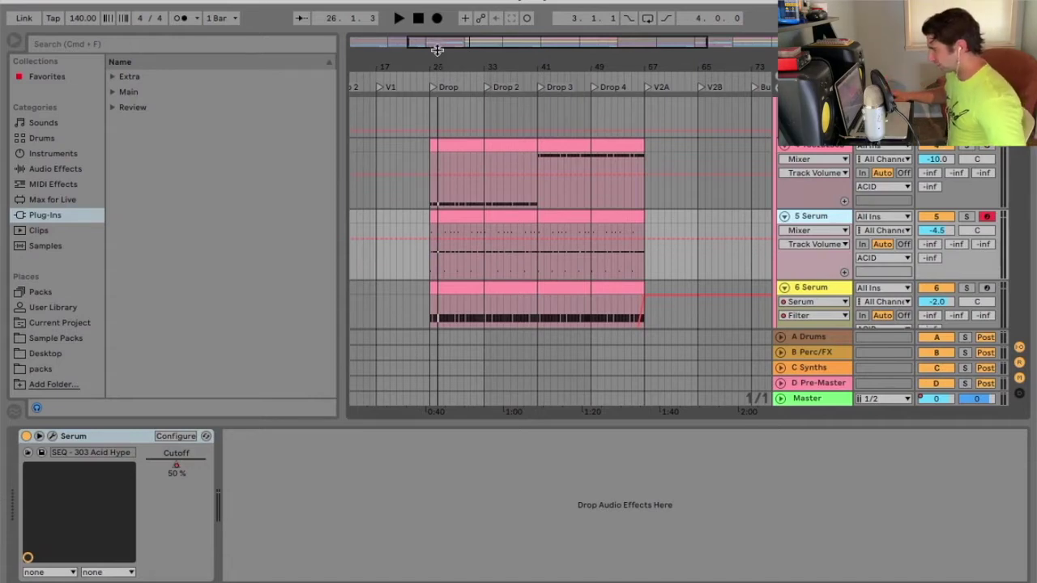
left_click_drag(439, 55, 442, 65)
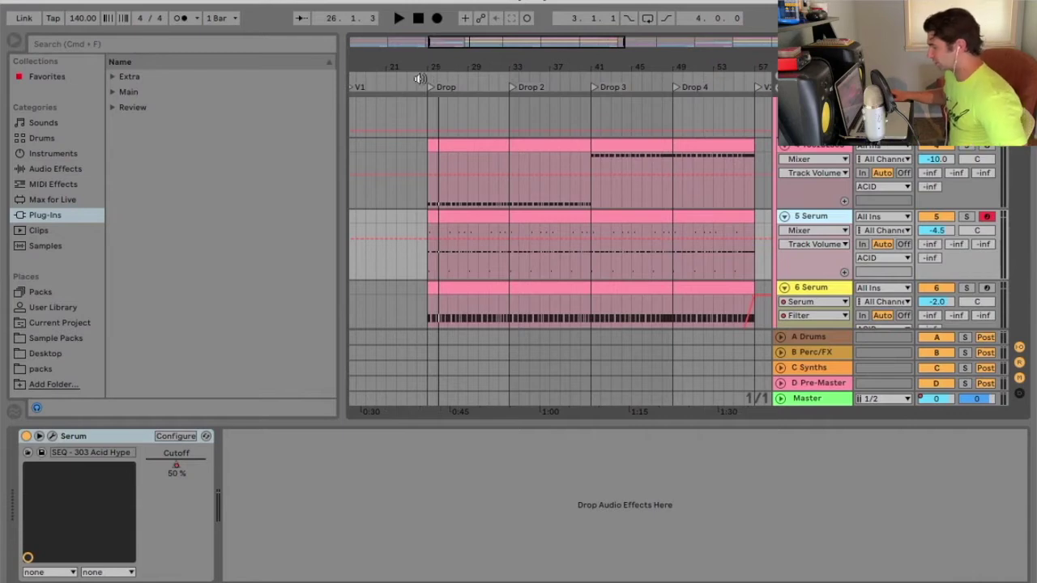
left_click(418, 79)
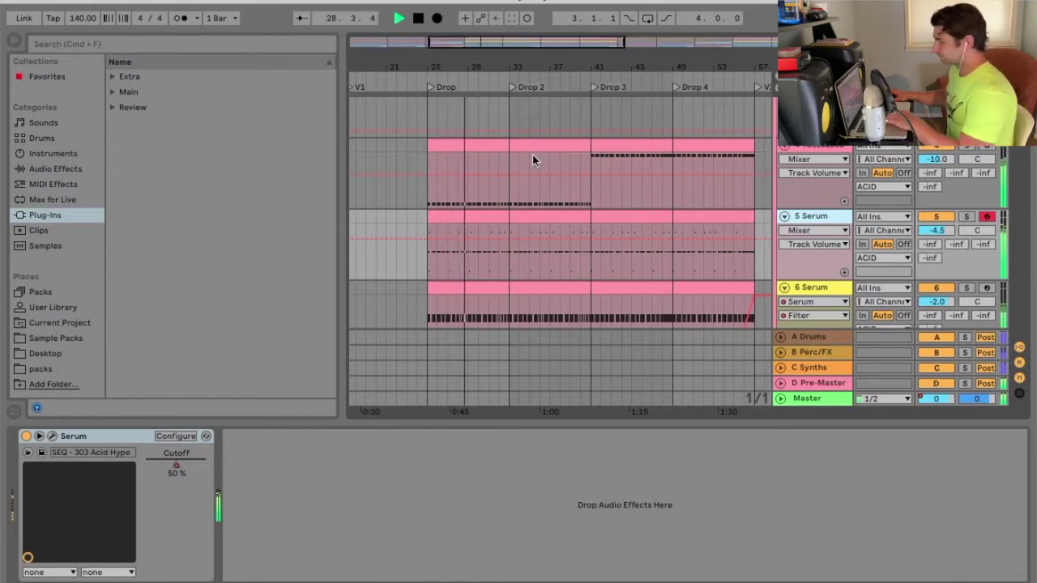
key("space")
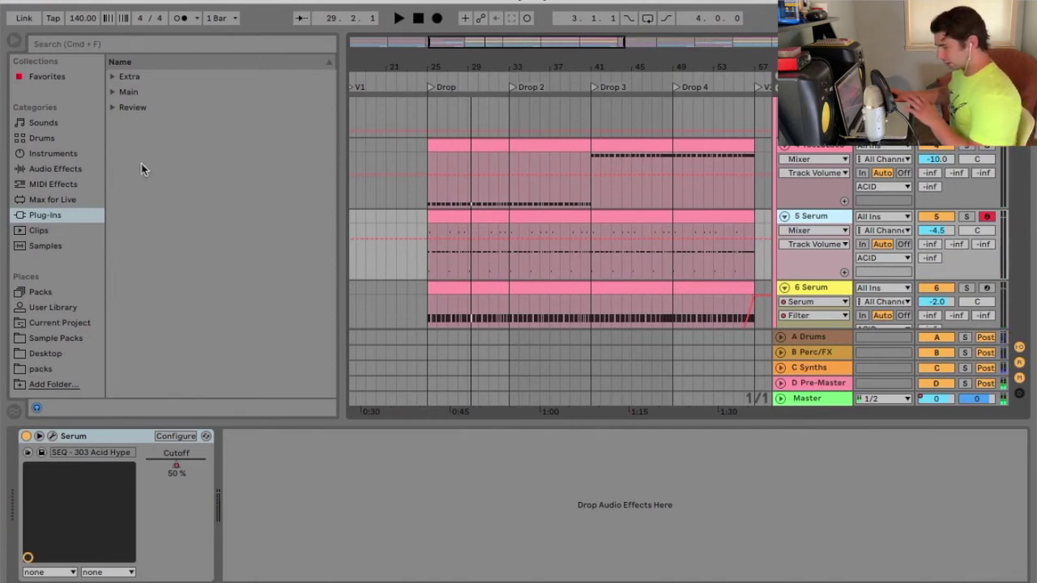
Load EQ Eight from Audio Effects onto the Serum acid synth track
left_click(84, 168)
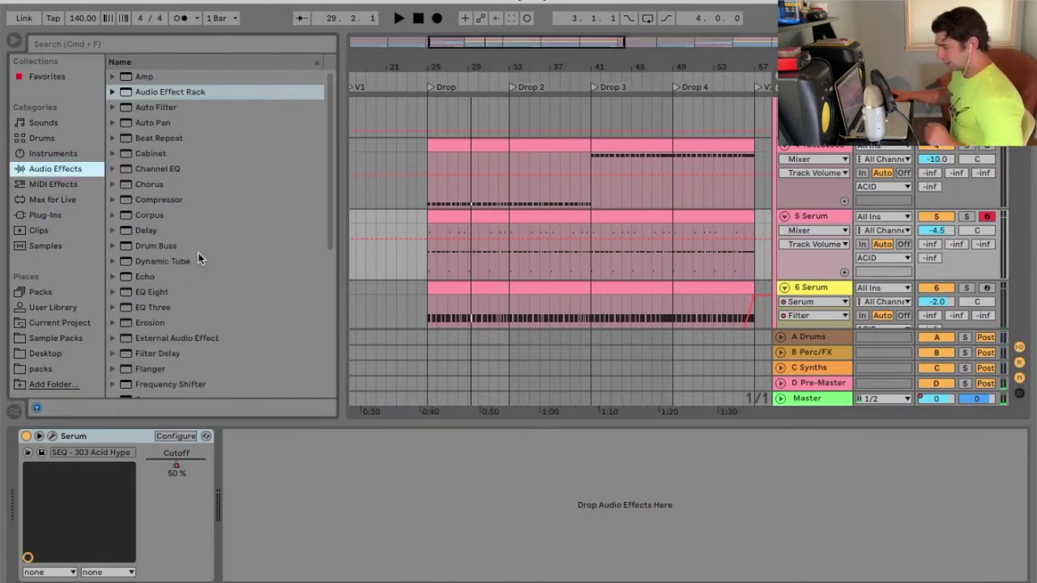
left_click(166, 293)
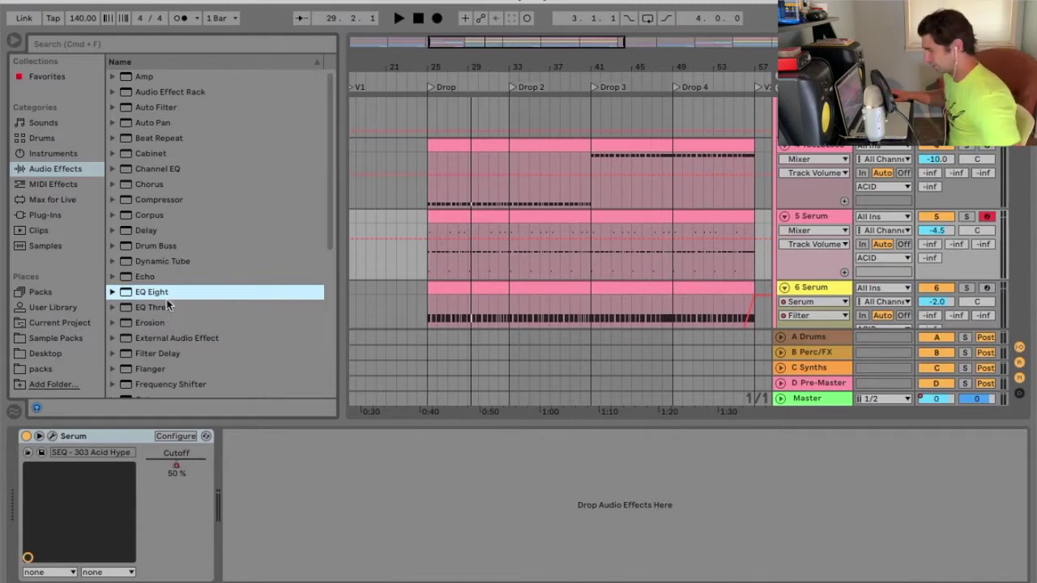
double_click(166, 296)
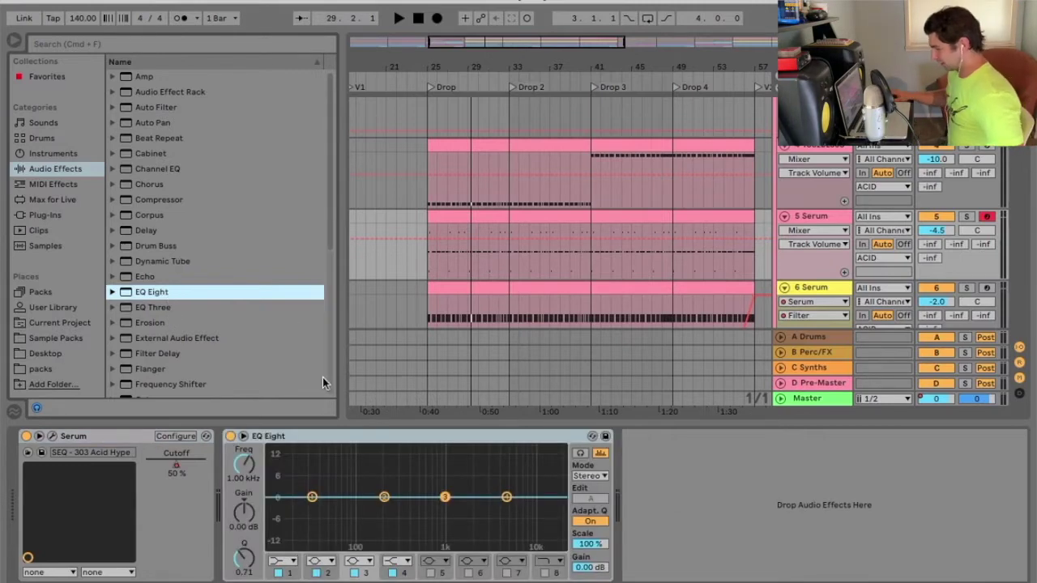
Focus the EQ Eight, solo the 5 Serum track, and play it from the Drop marker
left_click(331, 449)
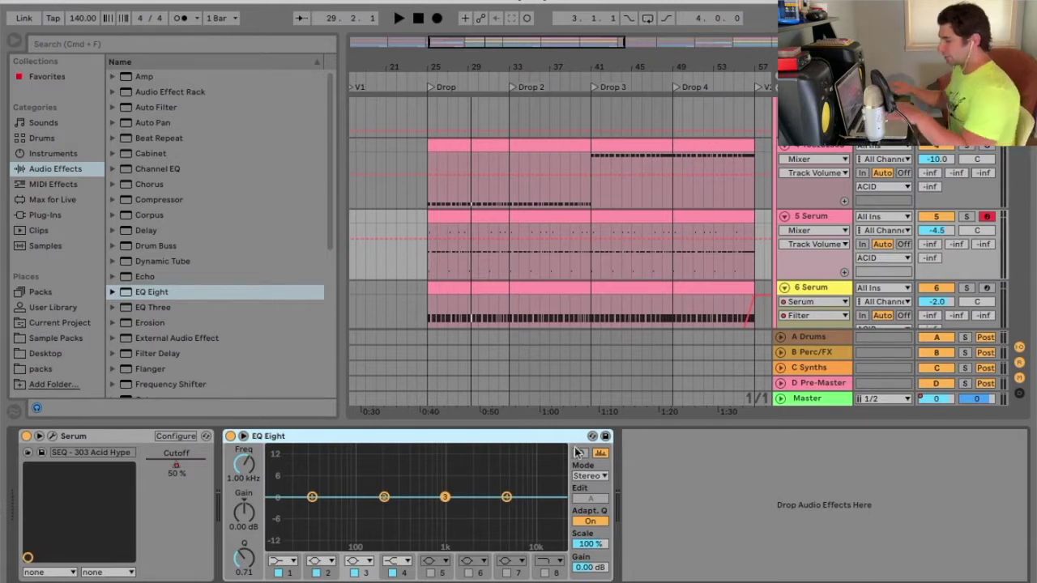
left_click(966, 217)
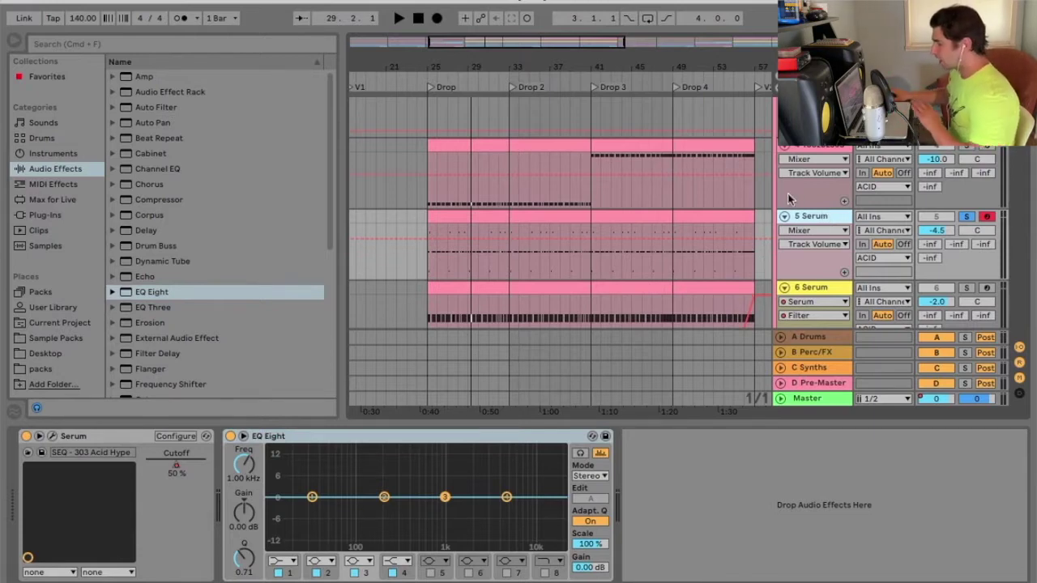
left_click_drag(436, 64, 426, 65)
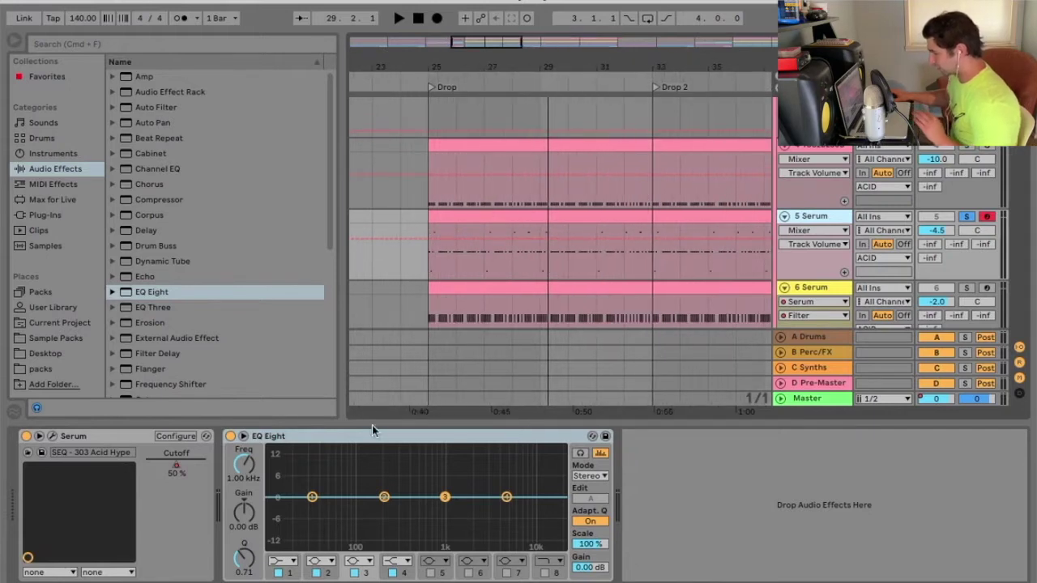
left_click(424, 76)
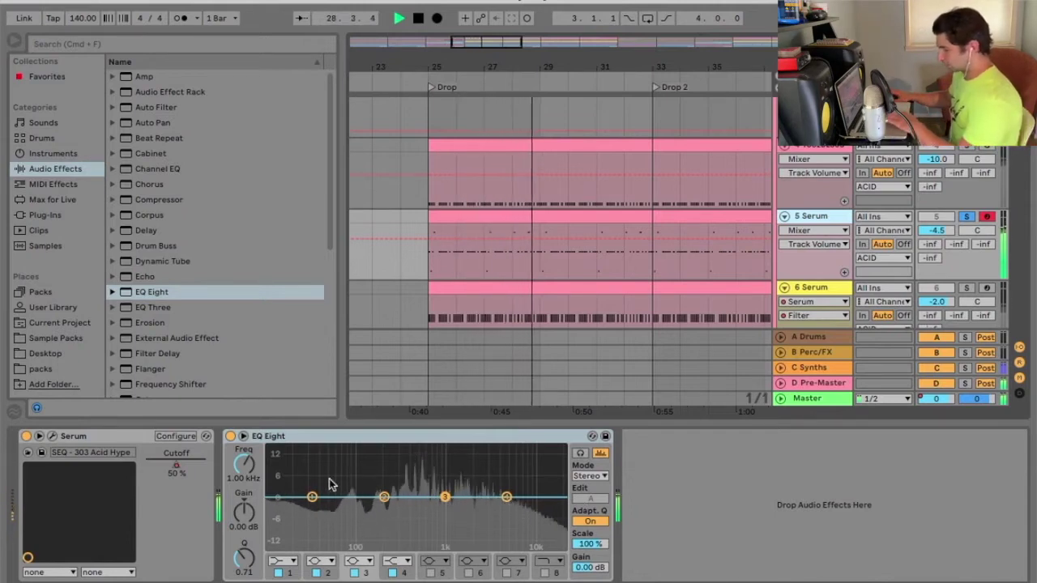
key("space")
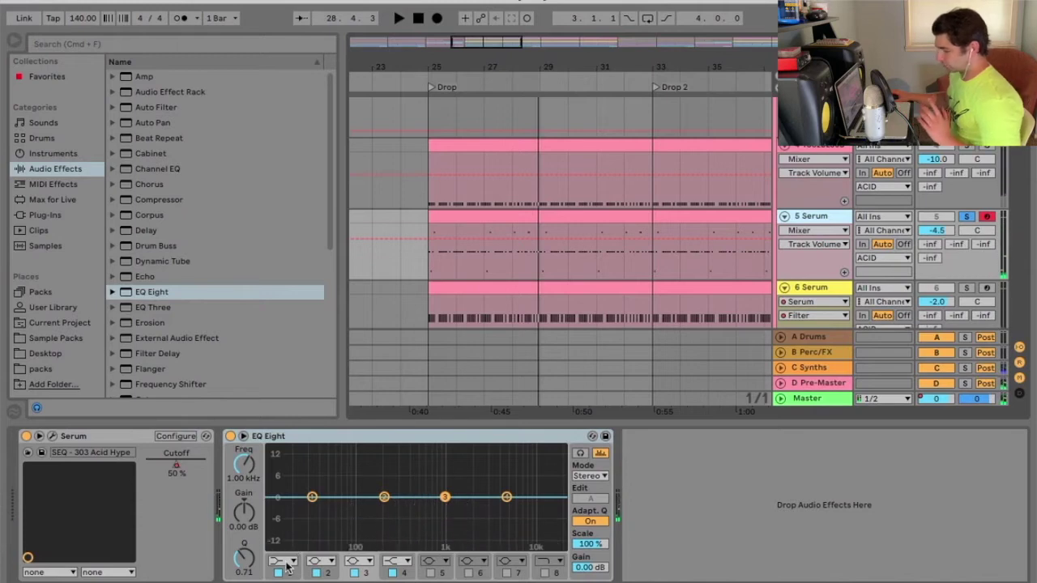
Switch off EQ Eight bands 2, 3 and 4 so only band 1 stays active
left_click(317, 573)
left_click(354, 573)
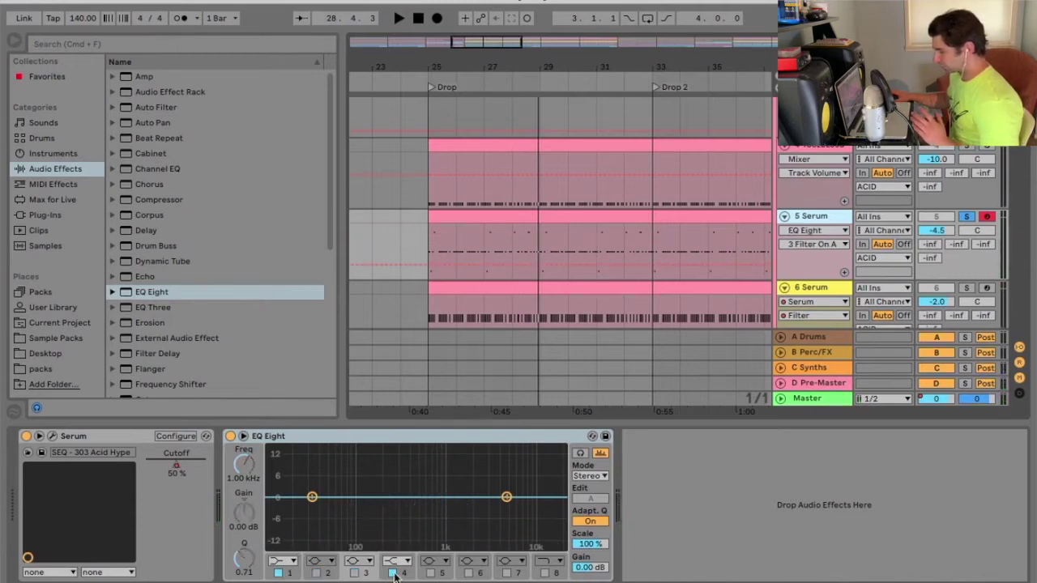
left_click(393, 573)
left_click(354, 573)
left_click(324, 574)
left_click(354, 573)
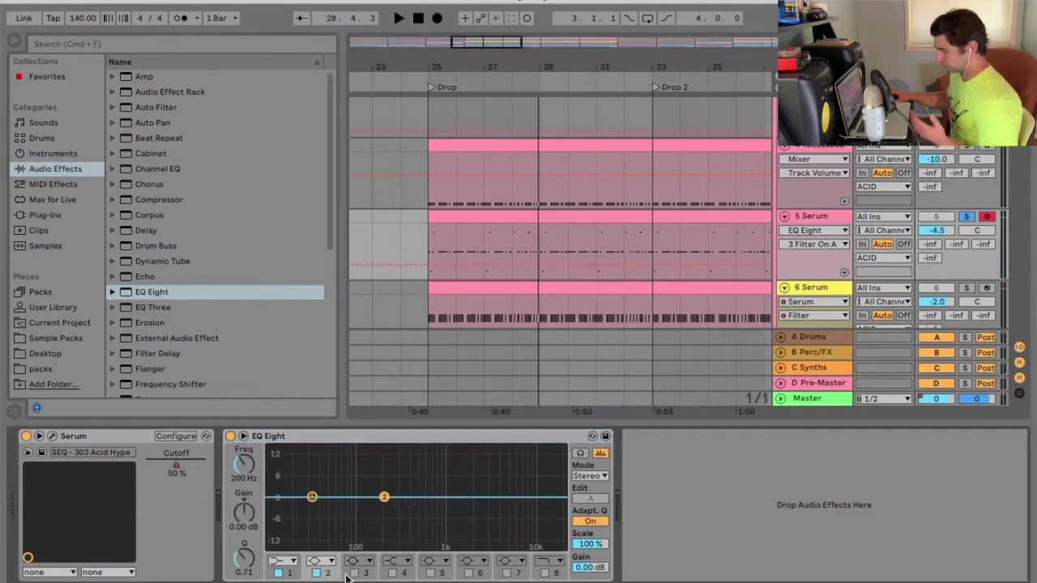
left_click(317, 573)
Make band 1 a bell filter and sweep its frequency while the Drop plays
left_click(282, 561)
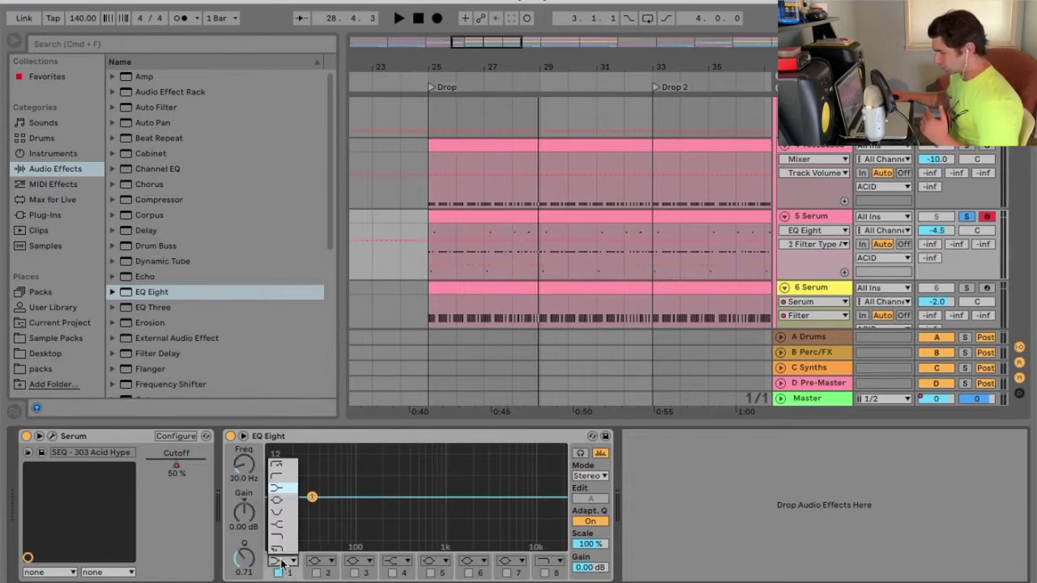
left_click(302, 498)
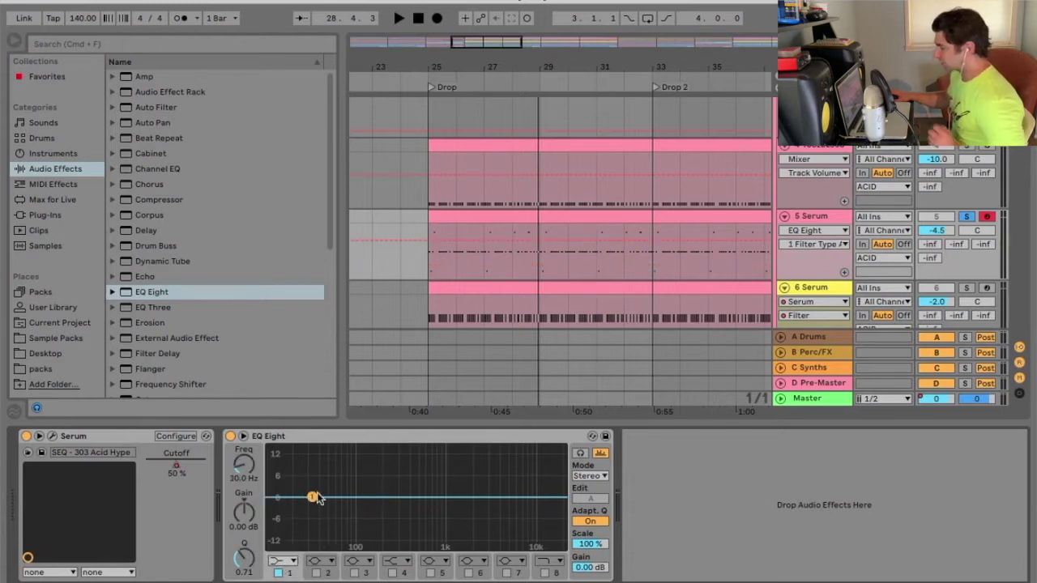
left_click(432, 81)
left_click_drag(312, 495, 349, 488)
left_click(282, 560)
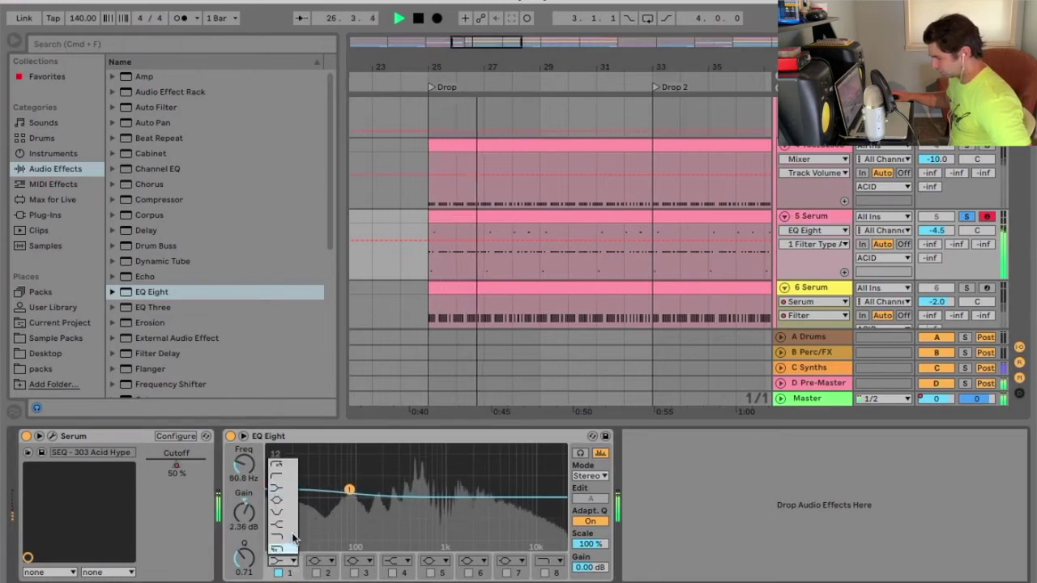
left_click(276, 500)
left_click_drag(350, 490, 387, 499)
key("space")
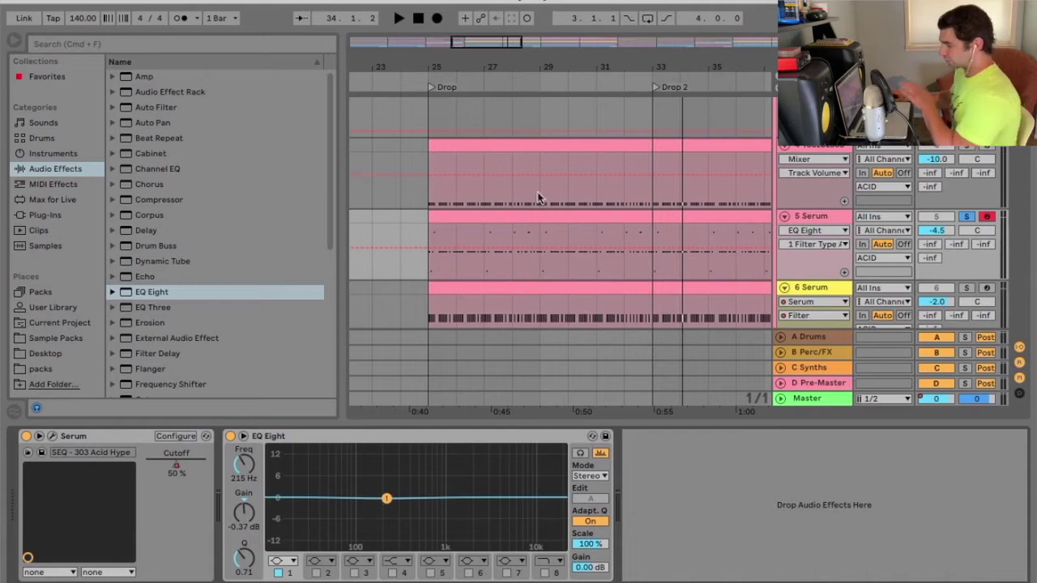
Unsolo the 5 Serum track and play the full mix from the Drop
left_click(972, 217)
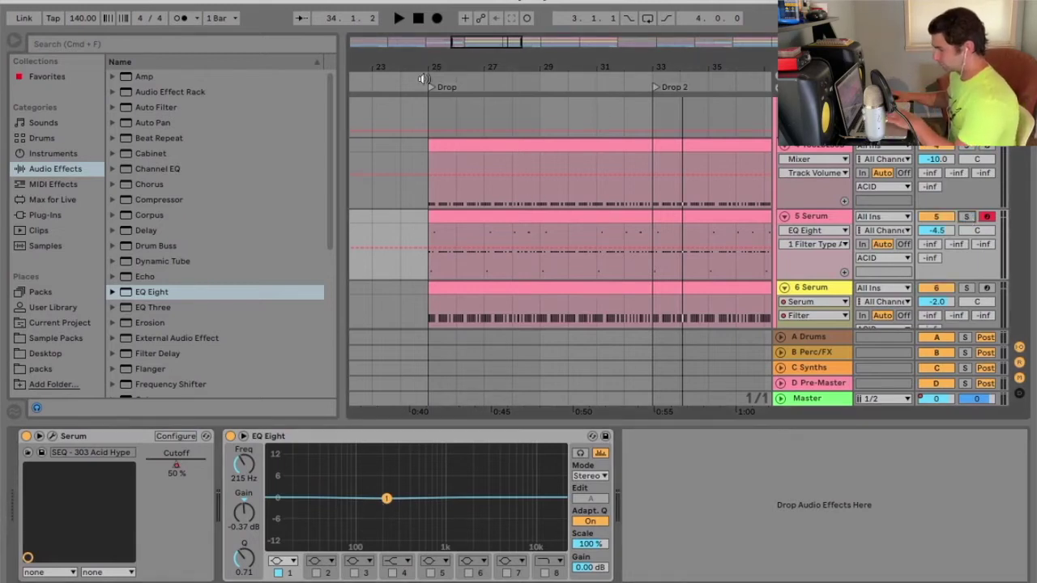
left_click(423, 82)
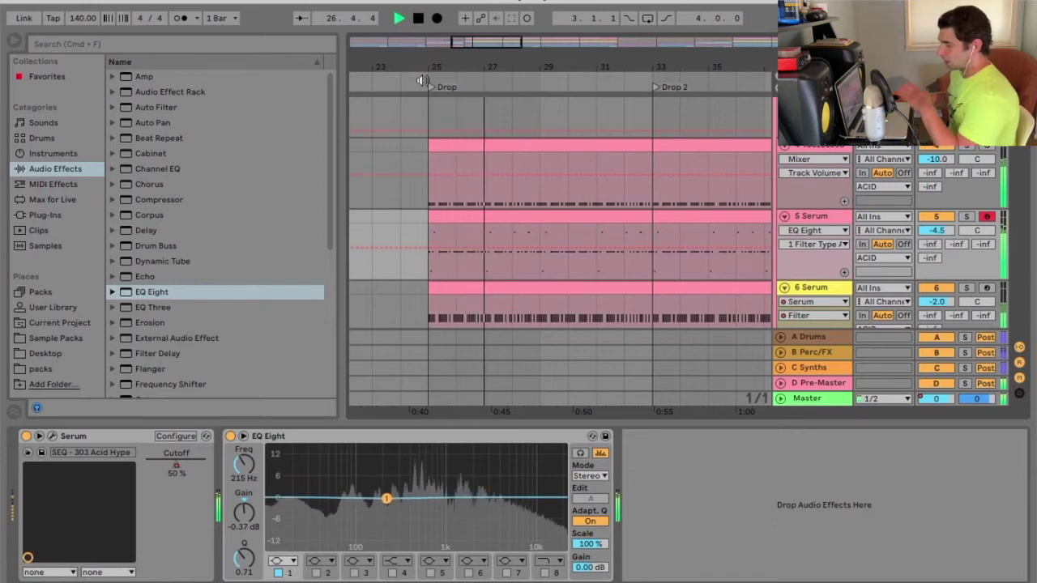
key("space")
scroll(663, 200, "down", 15)
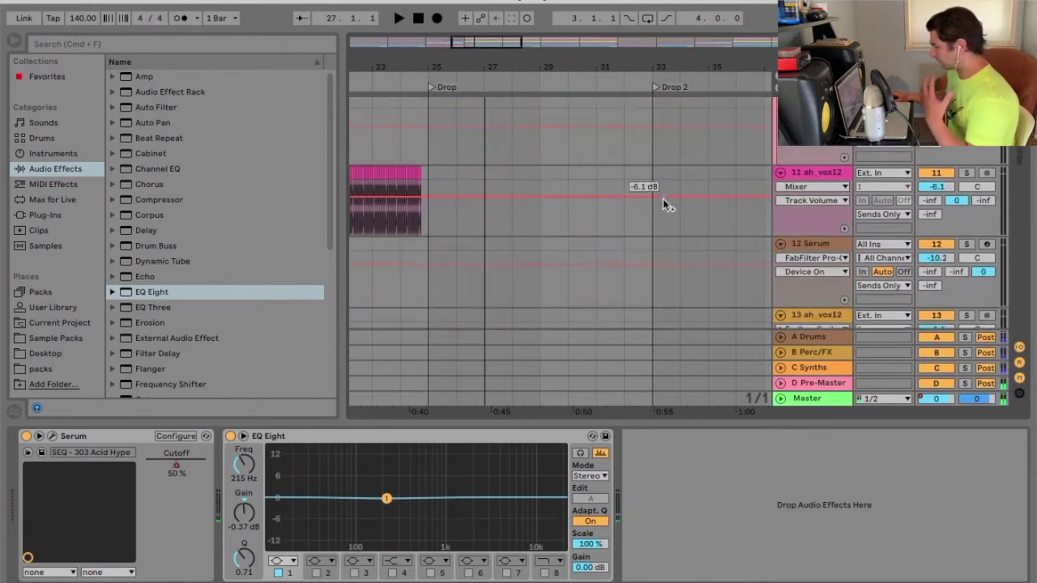
scroll(663, 199, "down", 12)
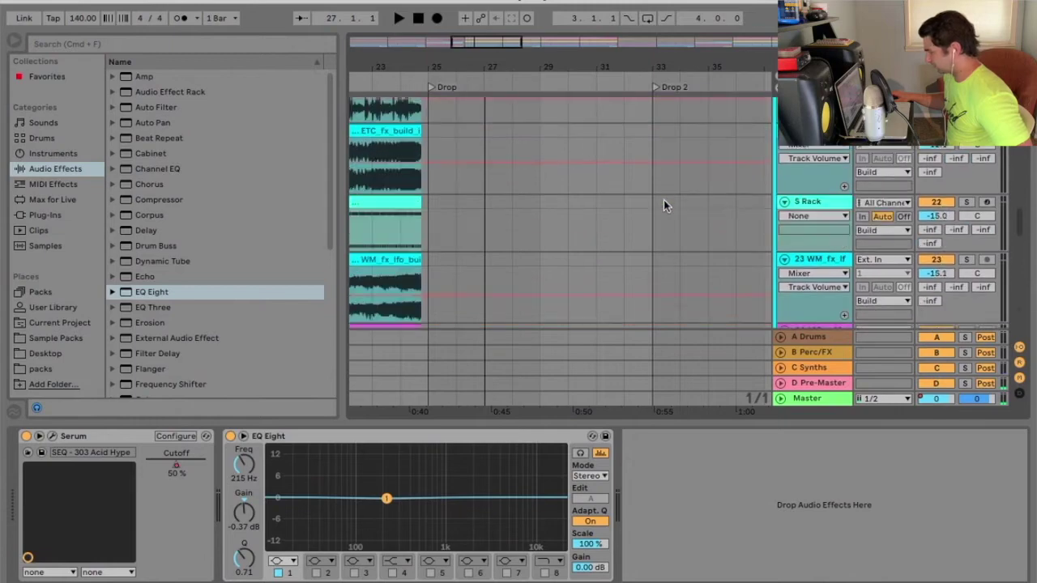
scroll(664, 199, "down", 6)
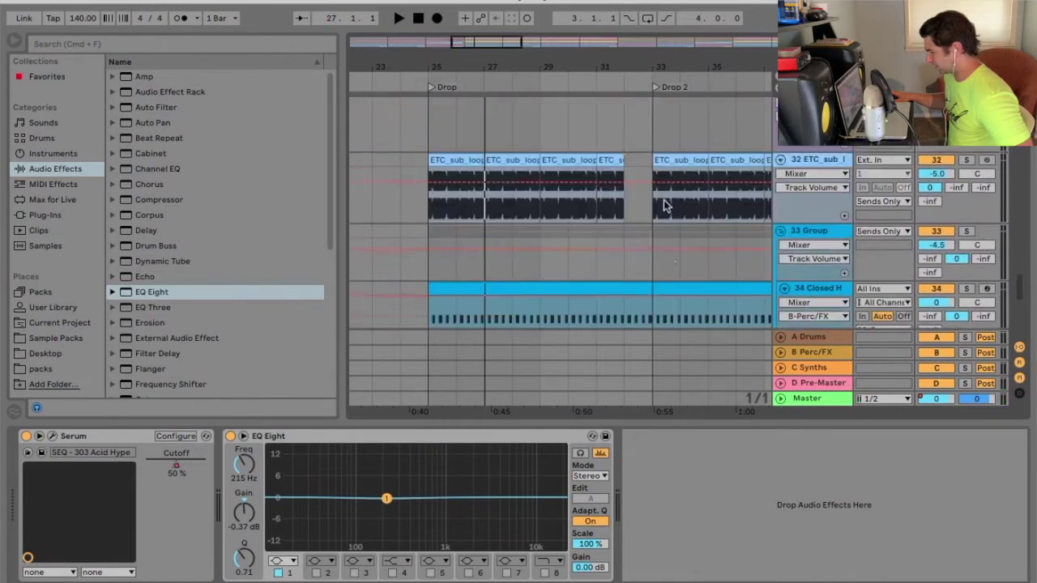
scroll(729, 229, "down", 4)
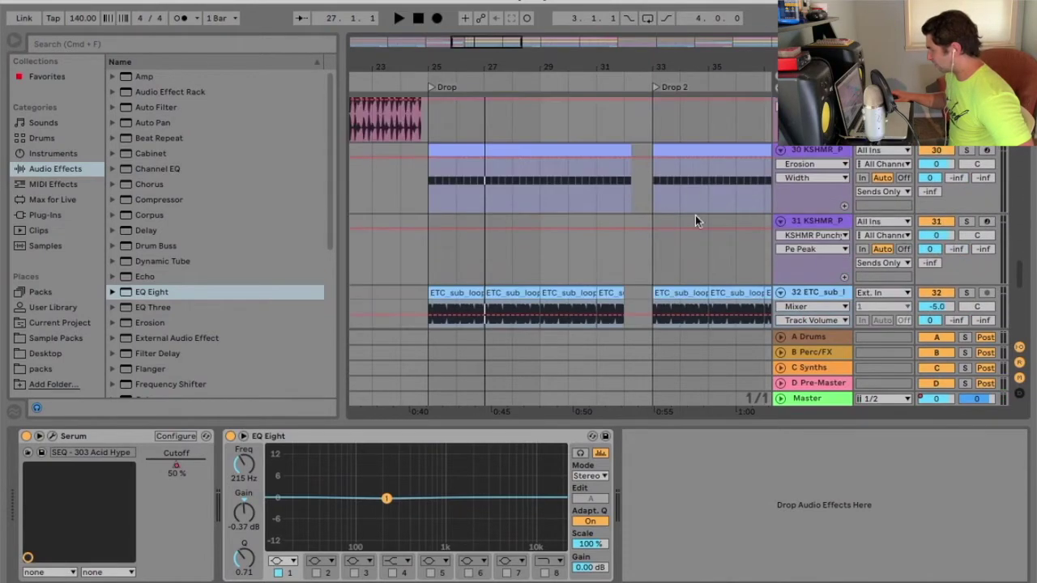
scroll(672, 214, "up", 6)
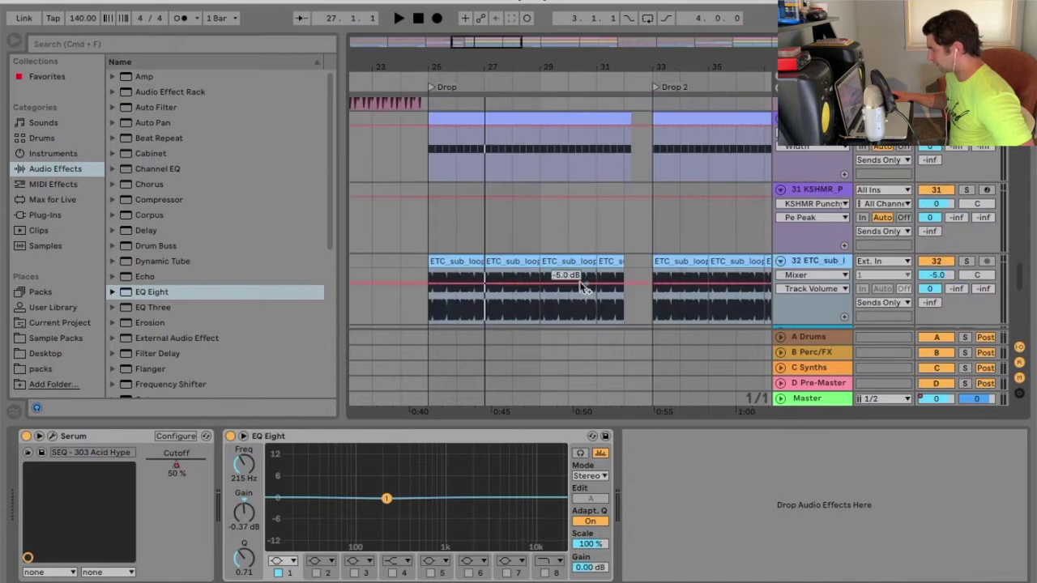
scroll(652, 260, "down", 4)
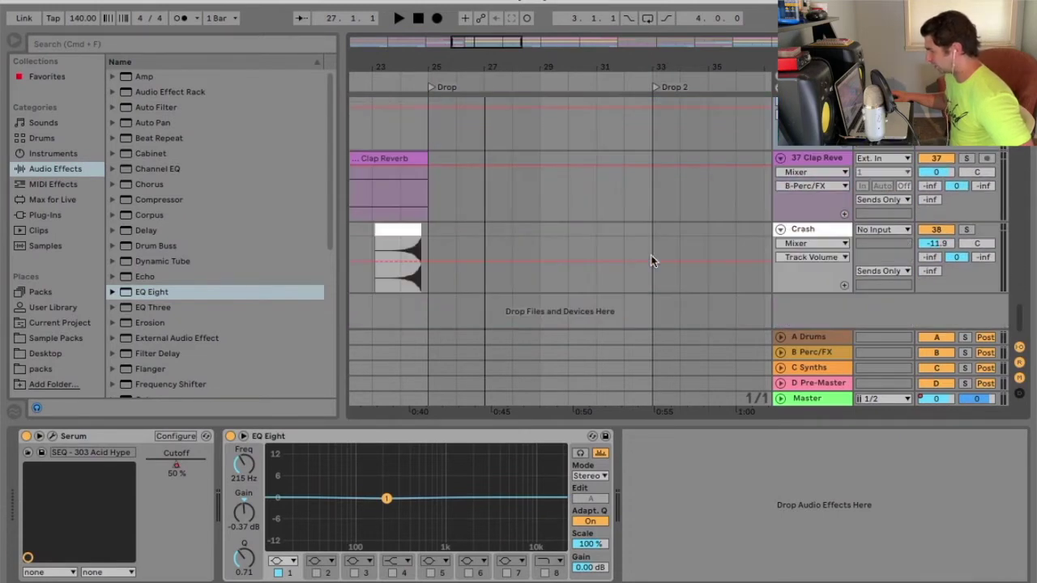
scroll(653, 260, "up", 5)
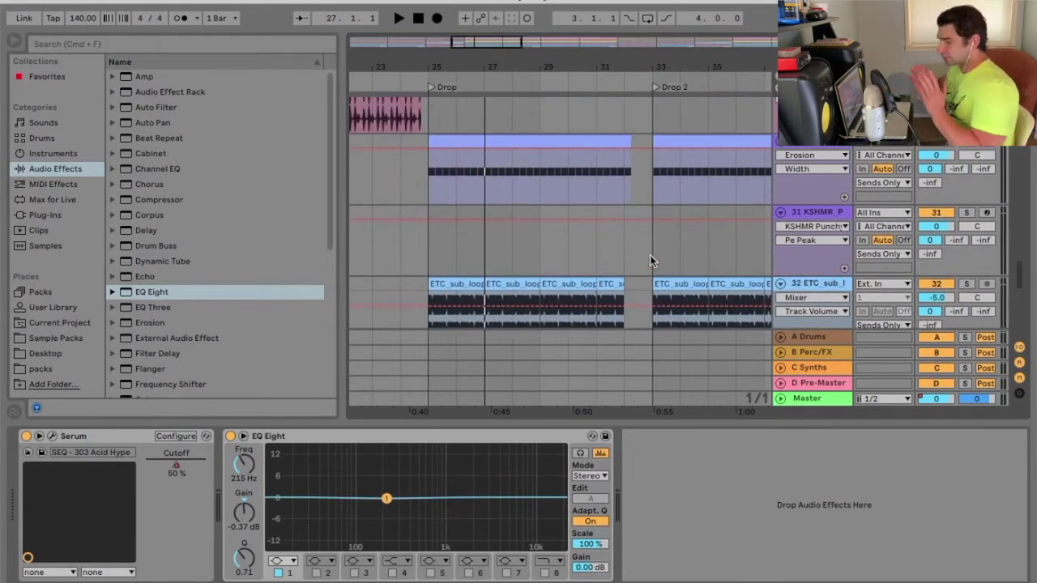
scroll(652, 260, "up", 10)
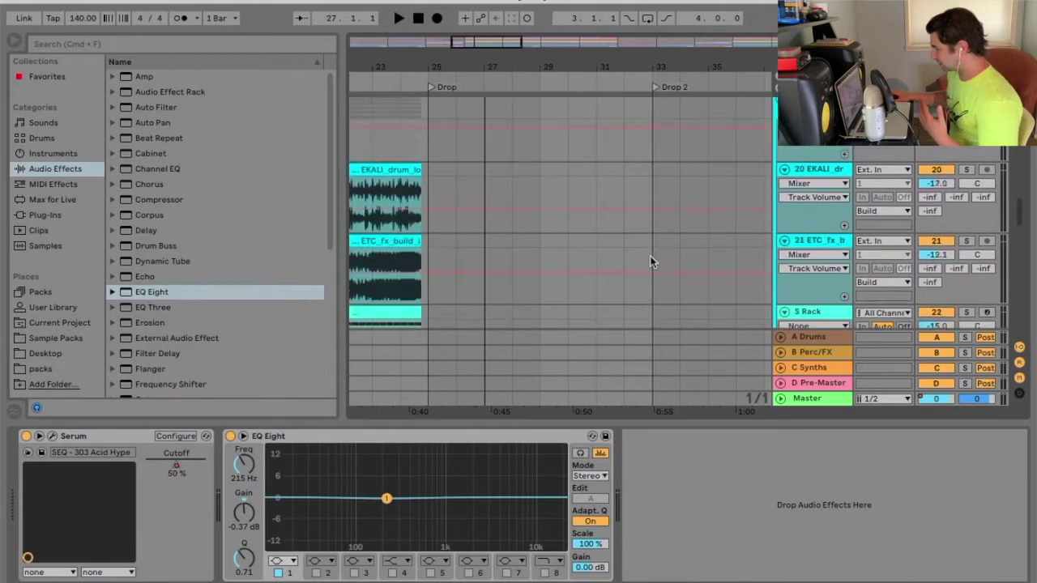
scroll(652, 260, "up", 10)
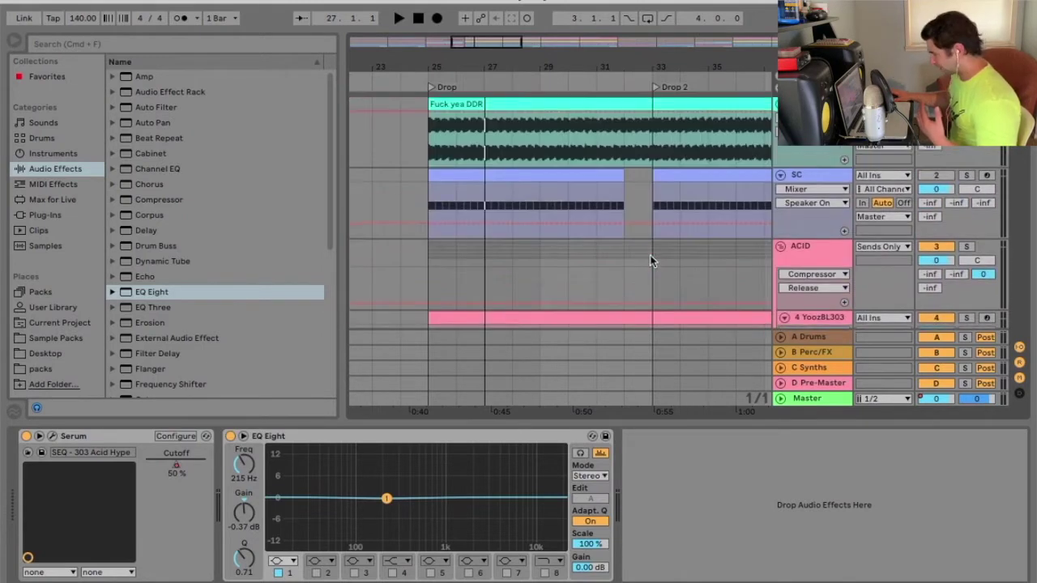
left_click(828, 244)
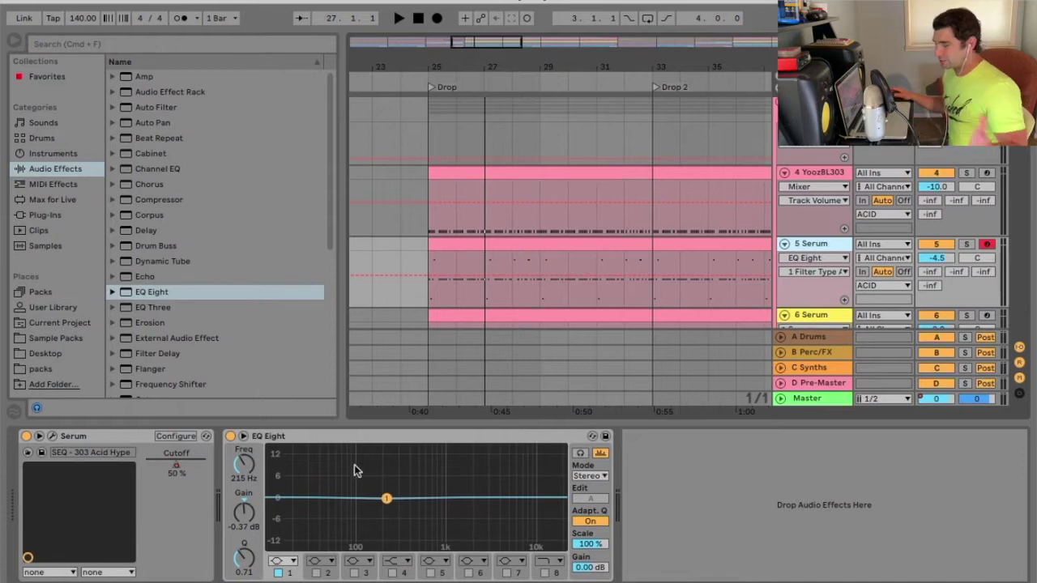
Make band 1 a low cut near 121 Hz and audition the soloed acid synth
left_click(292, 561)
left_click(281, 479)
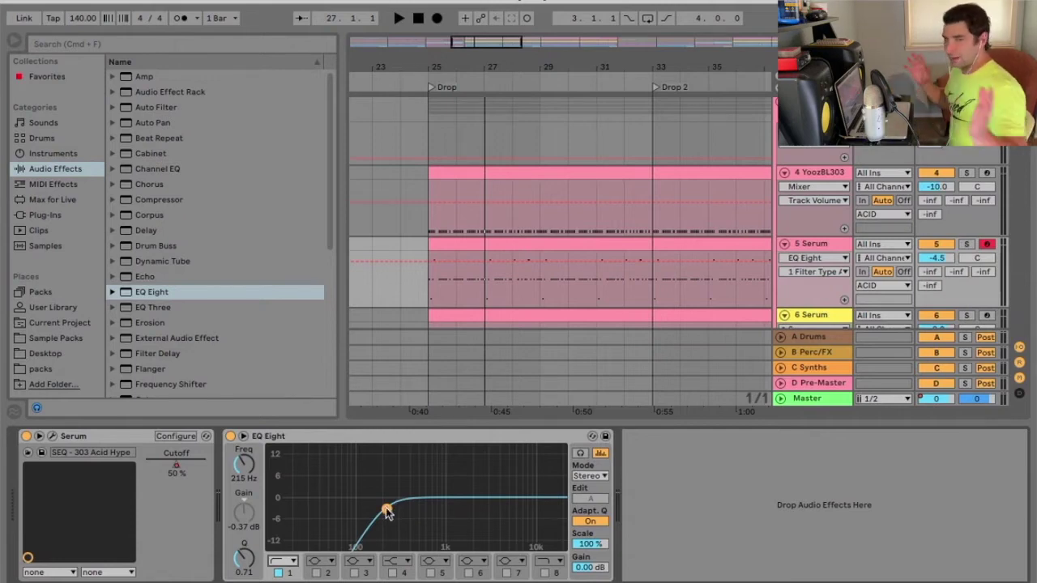
left_click_drag(387, 511, 365, 510)
left_click(412, 78)
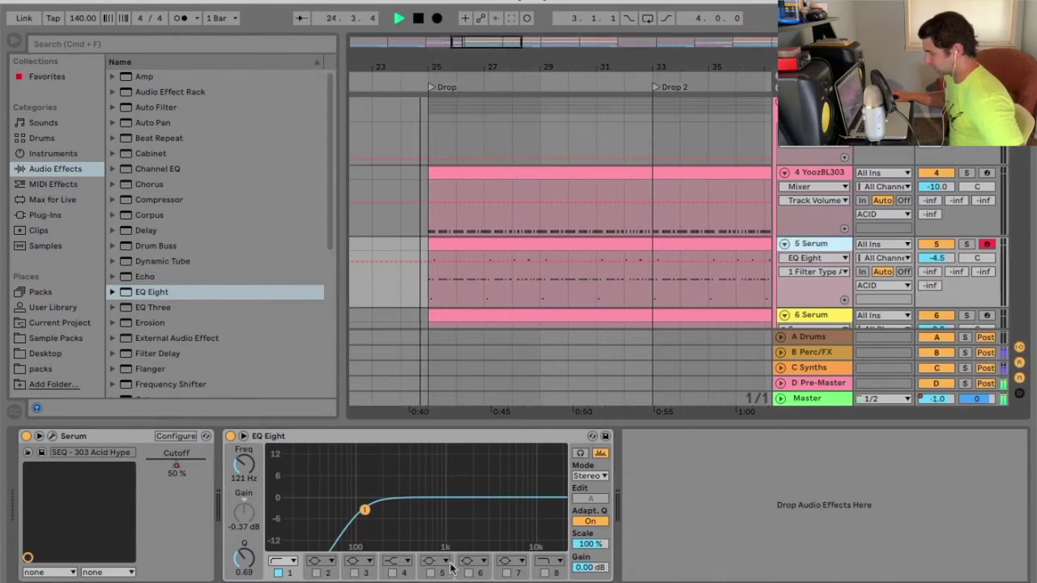
left_click(967, 244)
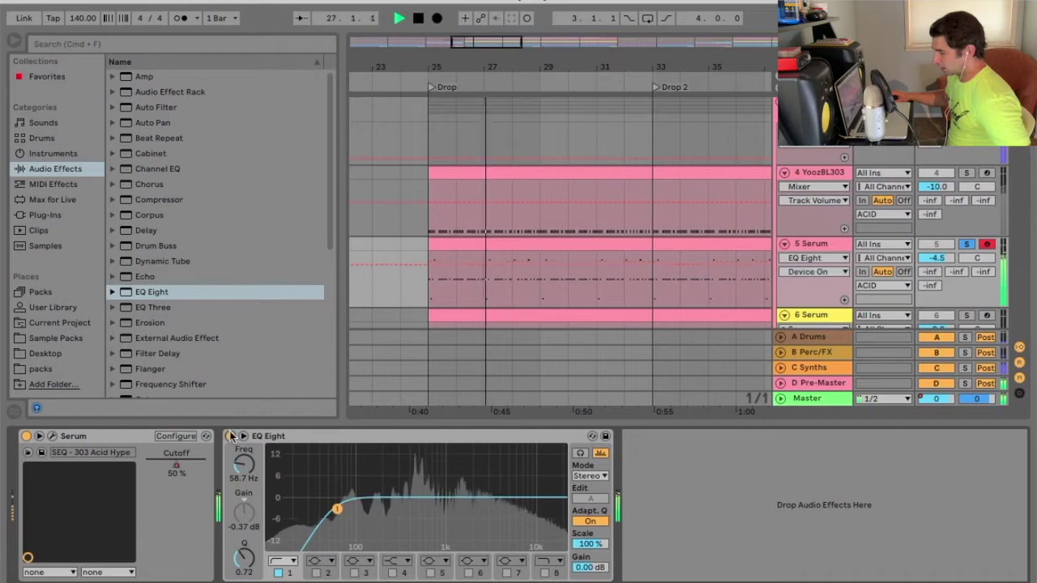
left_click(289, 525)
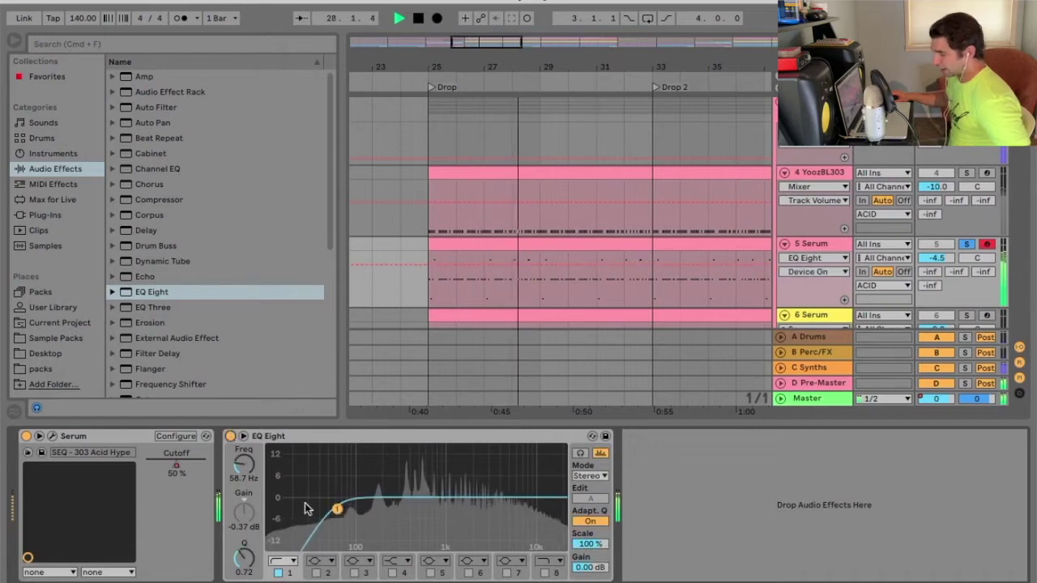
key("space")
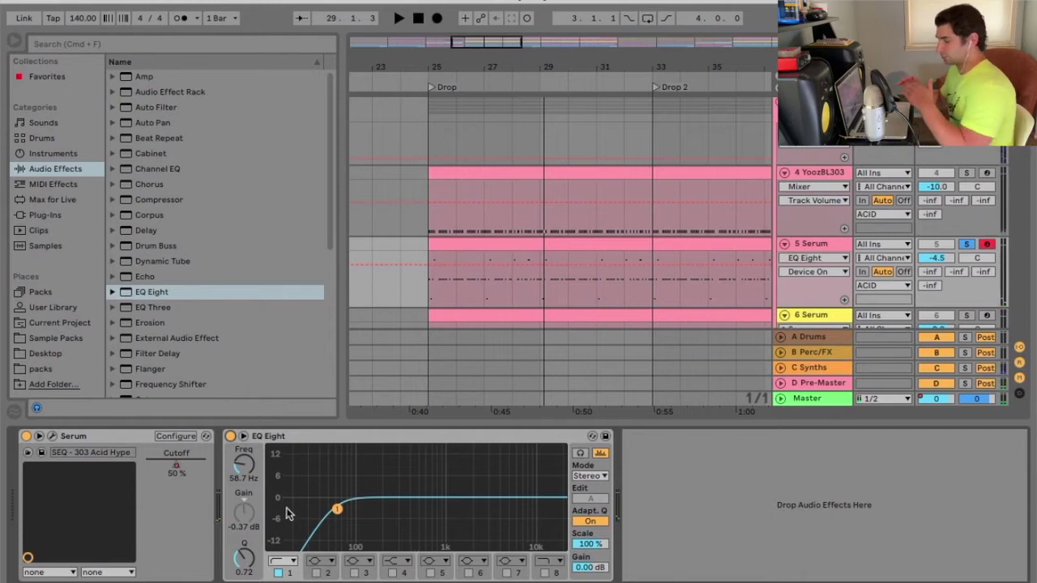
Switch band 1 to the steeper 48 dB low cut while playing from the Drop
left_click(820, 398)
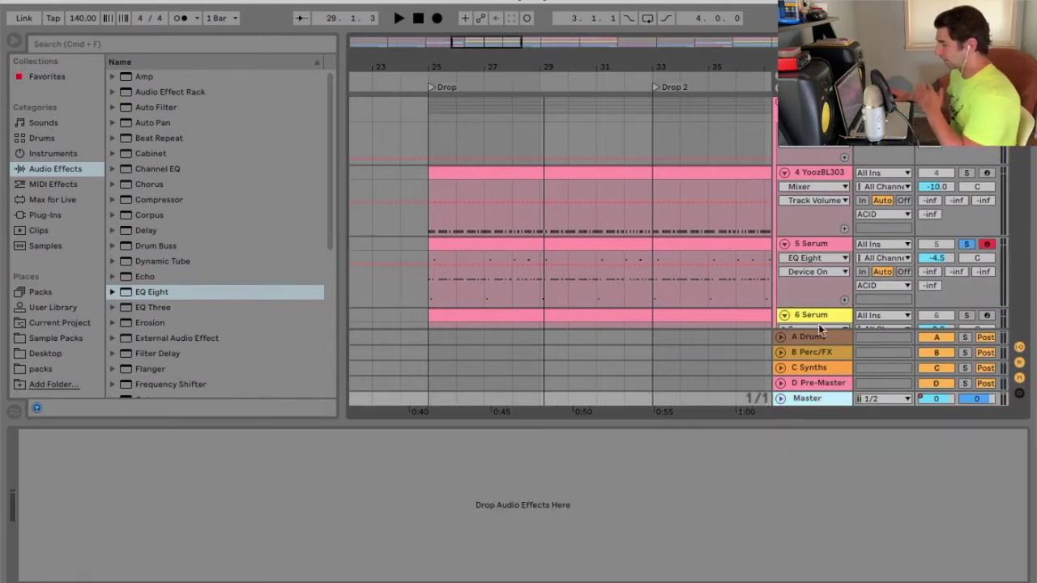
left_click(812, 245)
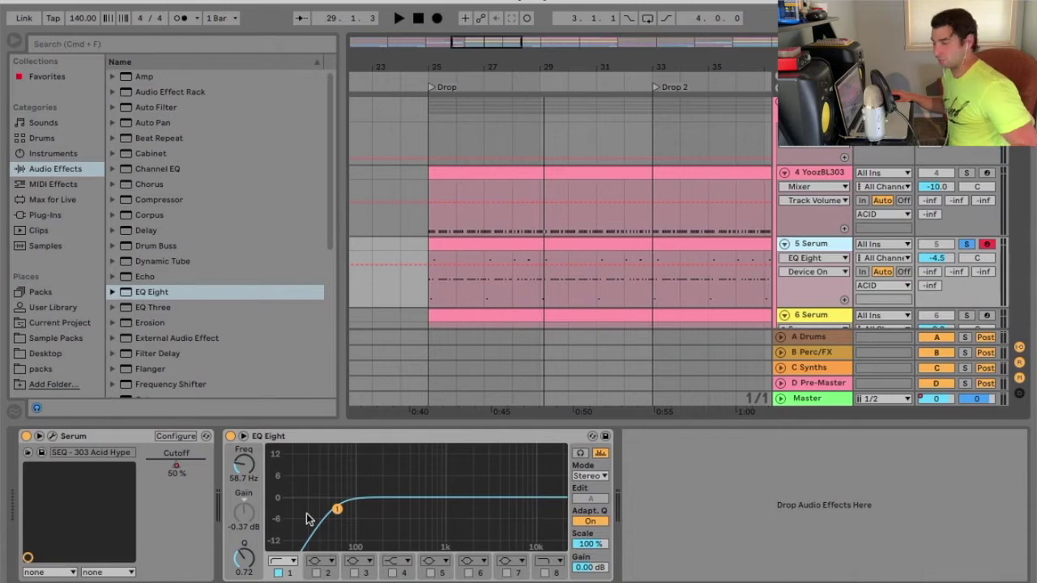
left_click(430, 97)
key("space")
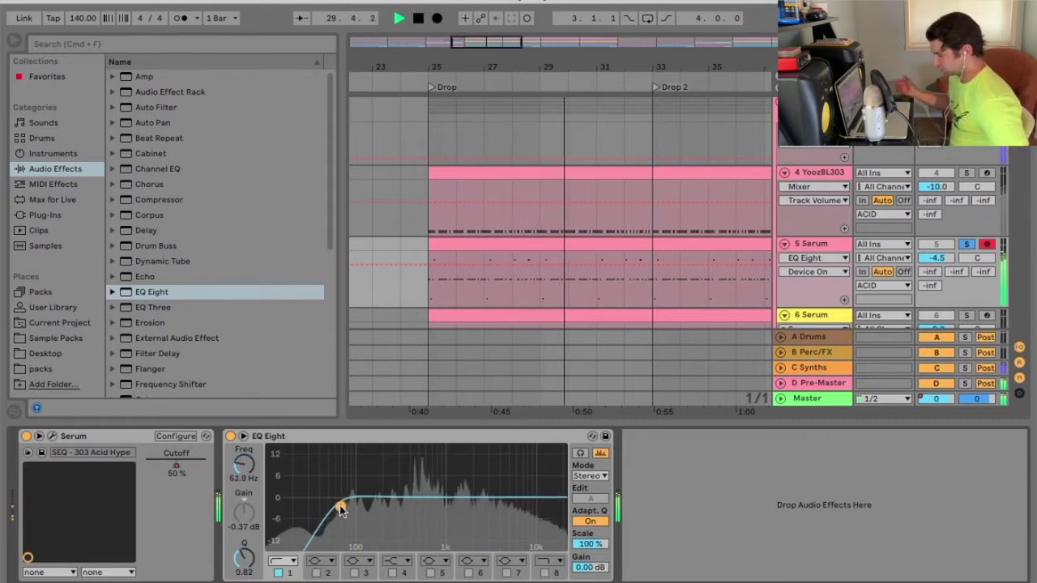
left_click(285, 562)
left_click(282, 461)
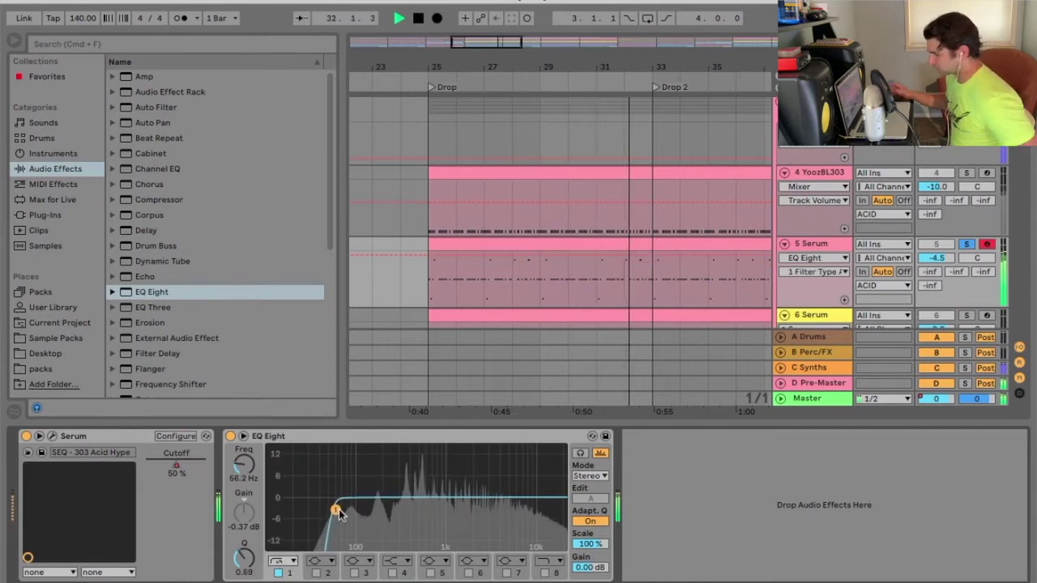
key("space")
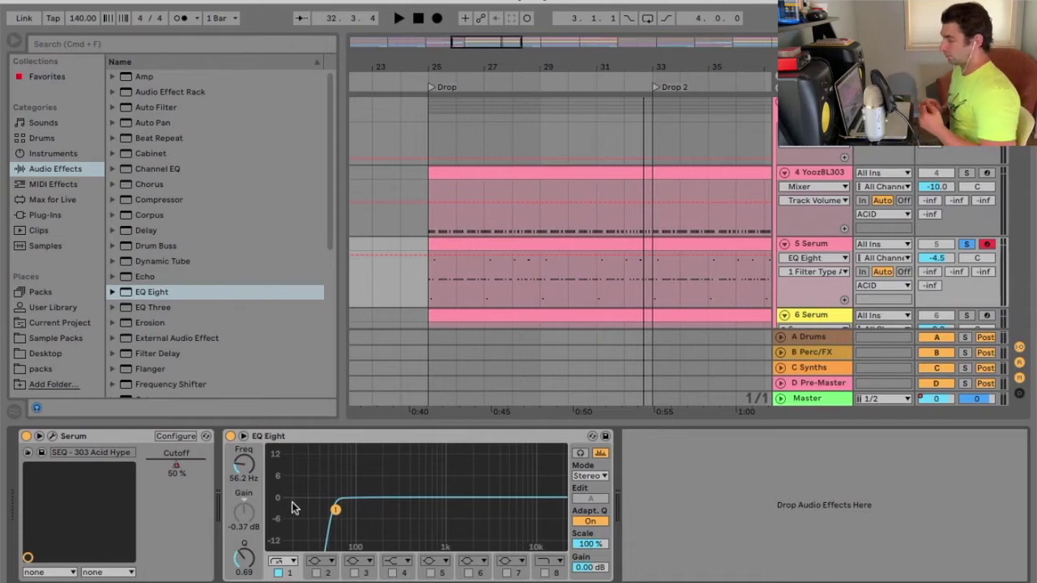
Load EQ Eight onto the Master track and take the synth track out of solo
left_click(805, 405)
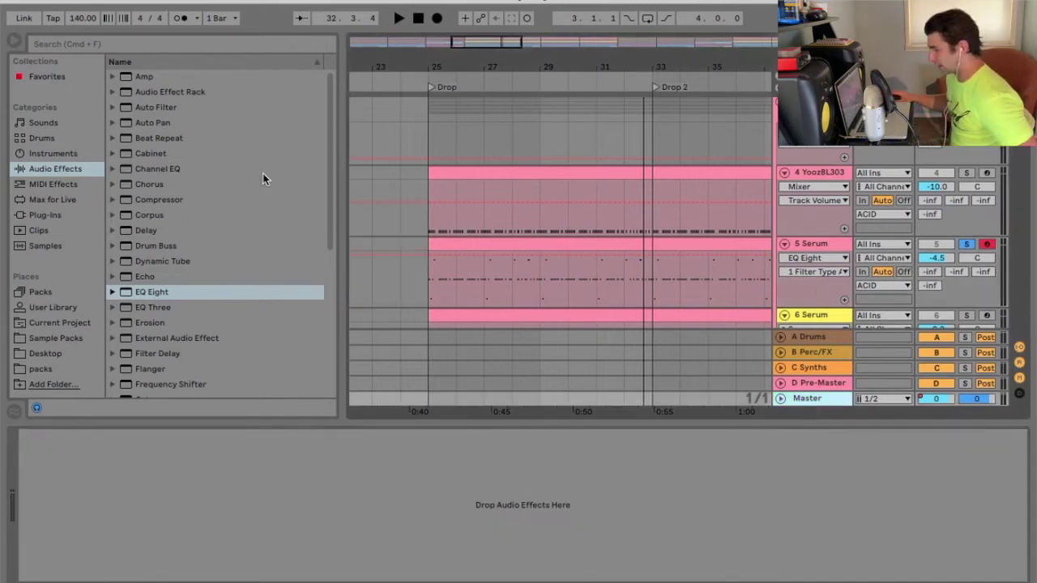
left_click(162, 291)
key("Return")
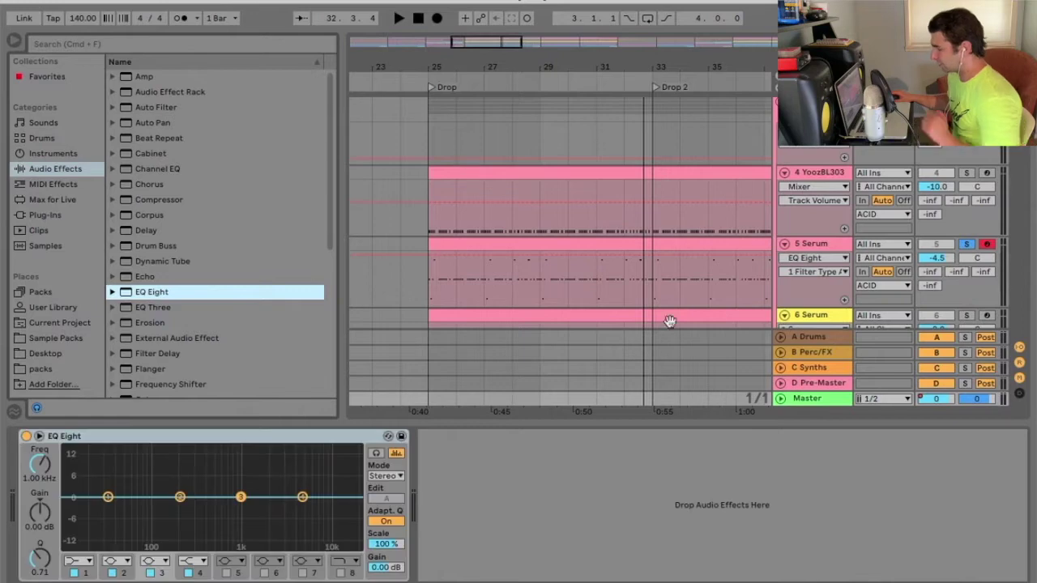
left_click(967, 244)
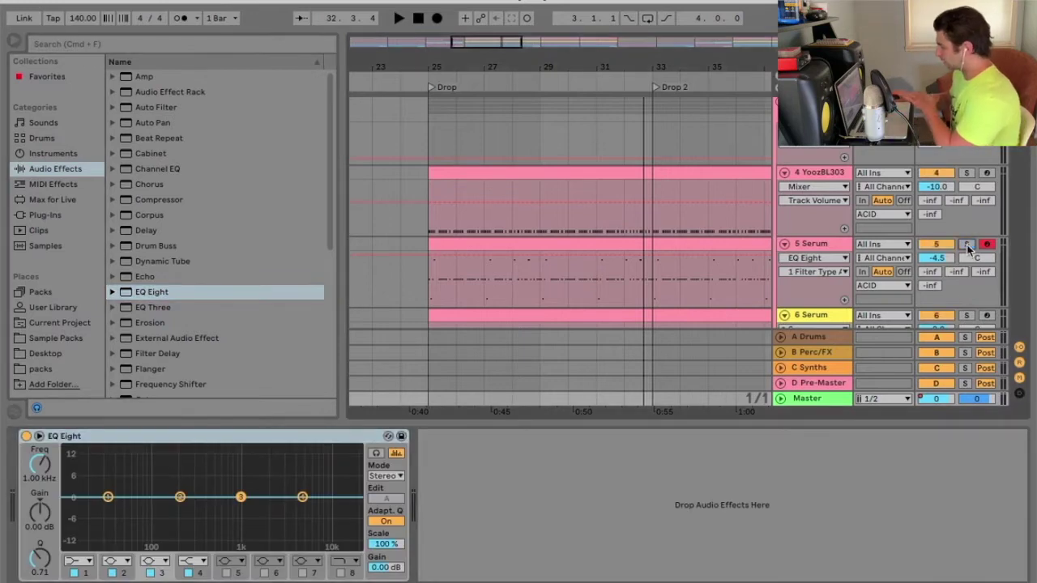
Play the Drop and sweep the master EQ's band 8 high cut, leaving it at 22.0 kHz
left_click(430, 84)
key("space")
left_click(340, 572)
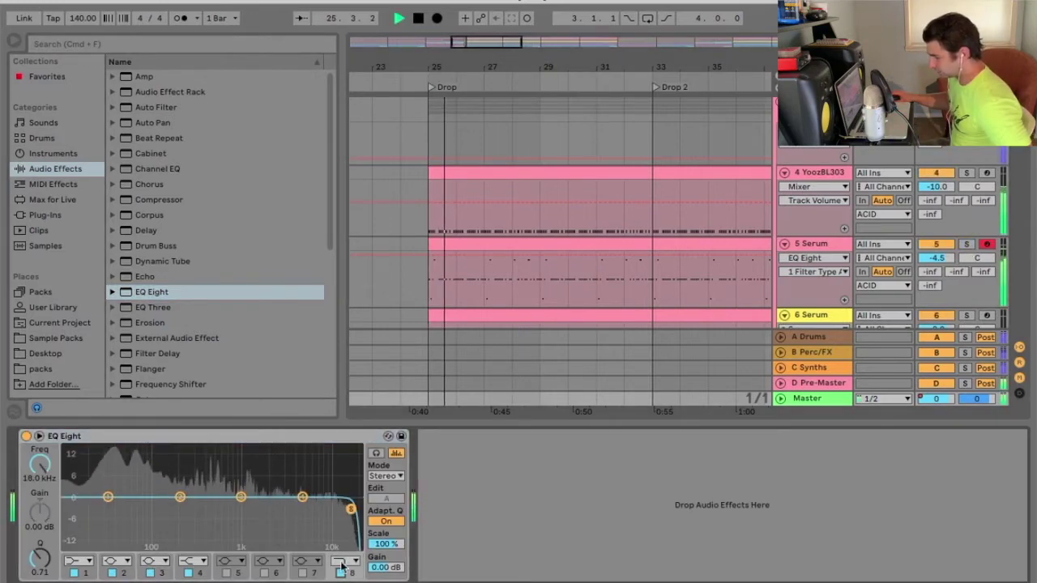
mouse_move(347, 537)
left_mouse_down()
mouse_move(326, 510)
mouse_move(116, 496)
mouse_move(112, 508)
left_mouse_up()
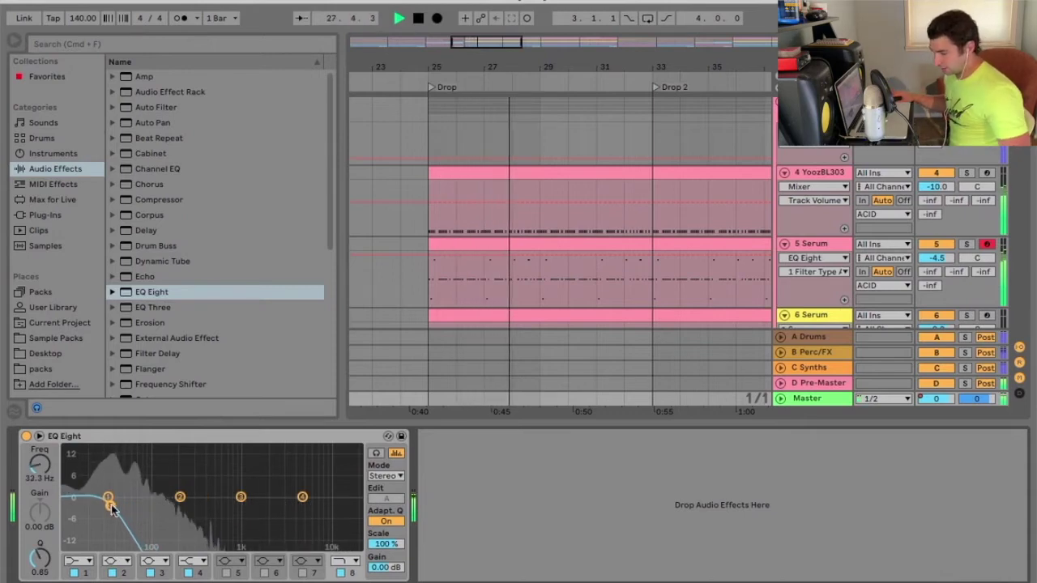
left_click_drag(112, 507, 358, 506)
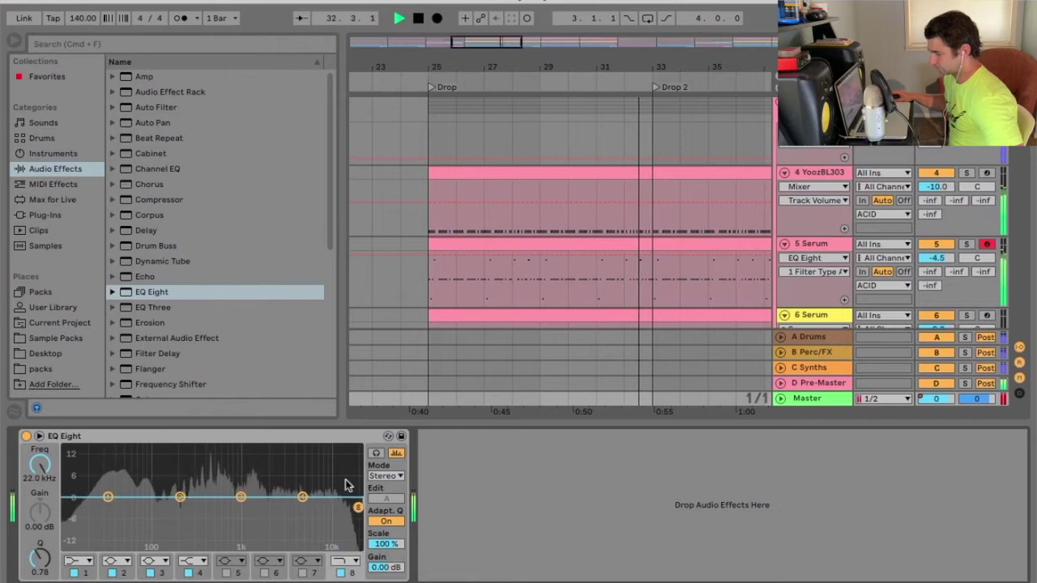
left_click(815, 245)
Stop playback and select the acid synth clip from its start
key("space")
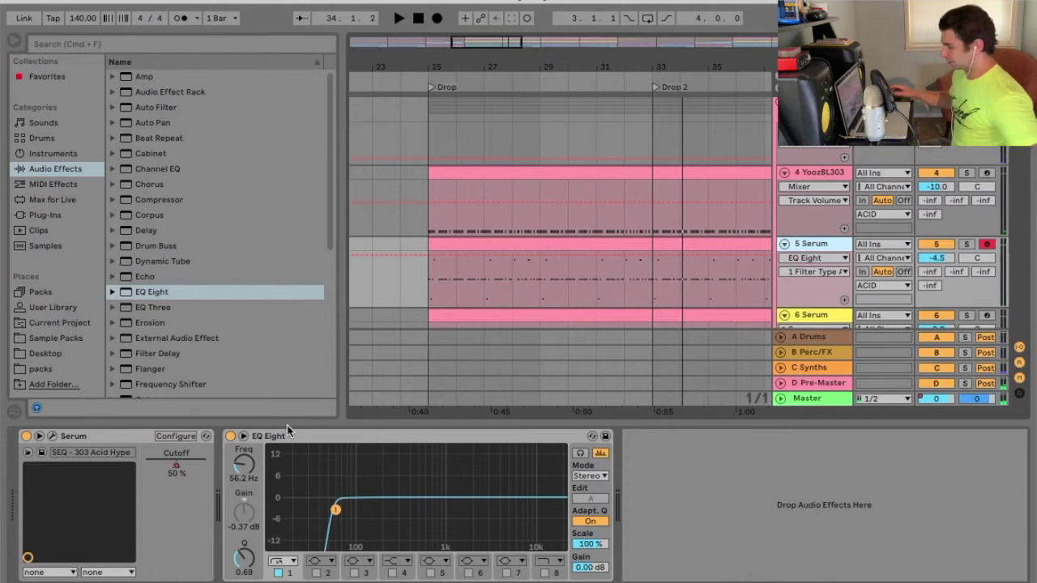
left_click(286, 566)
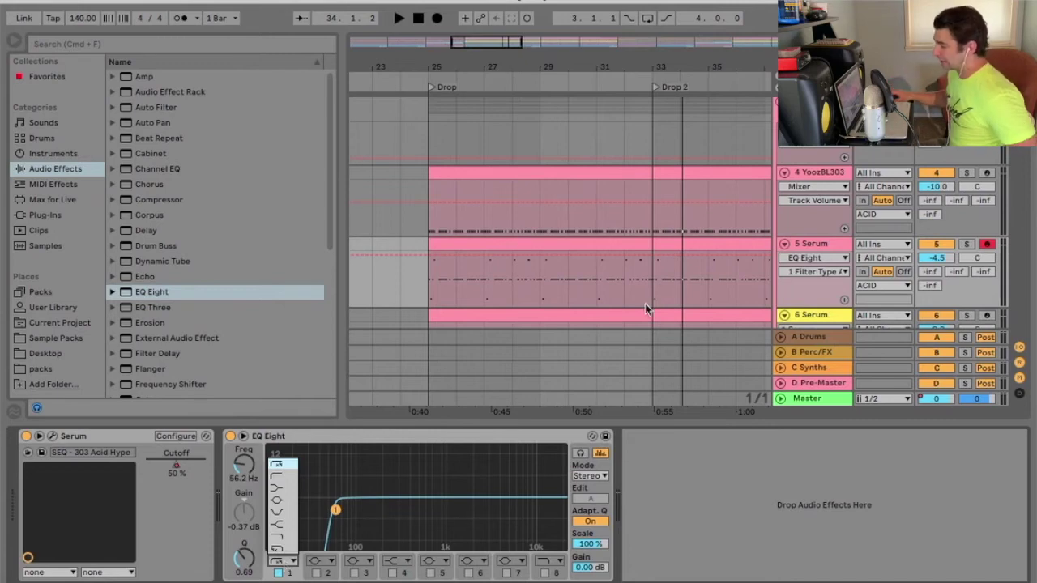
left_click(820, 241)
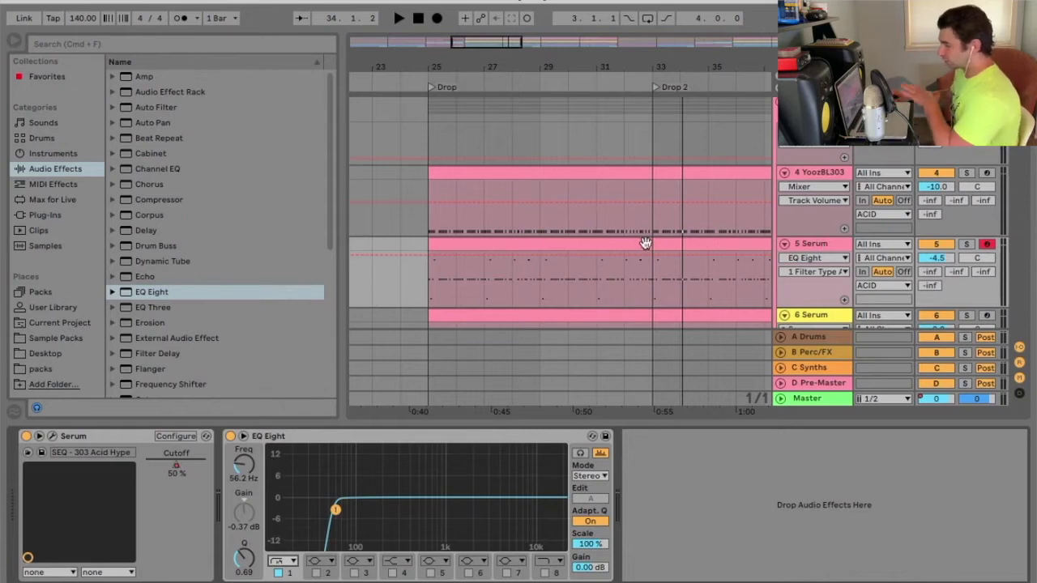
left_click(591, 244)
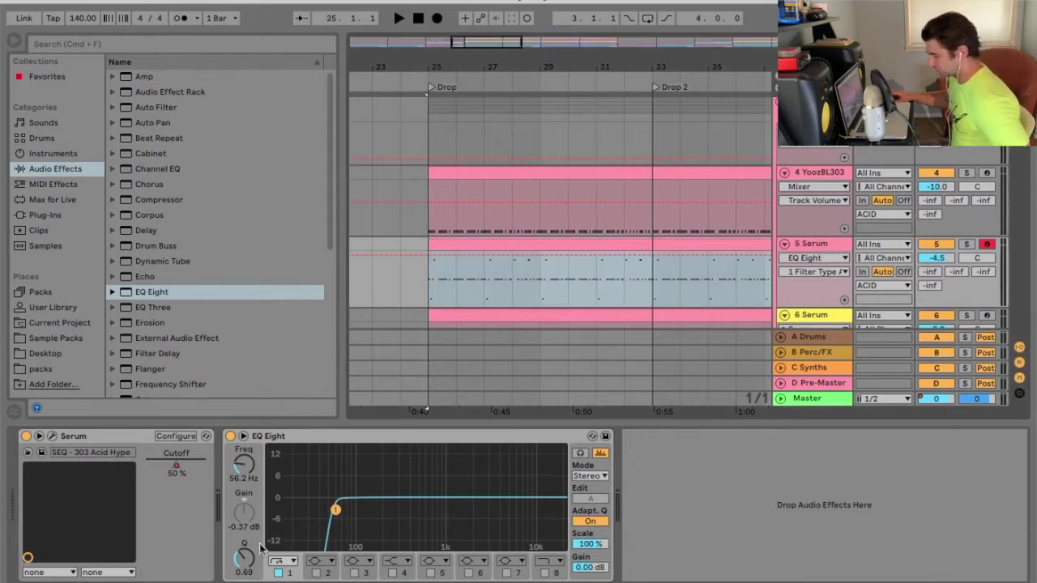
Turn off band 1 and lower band 8's low-pass to about 79 Hz, auditioning solo
left_click(278, 573)
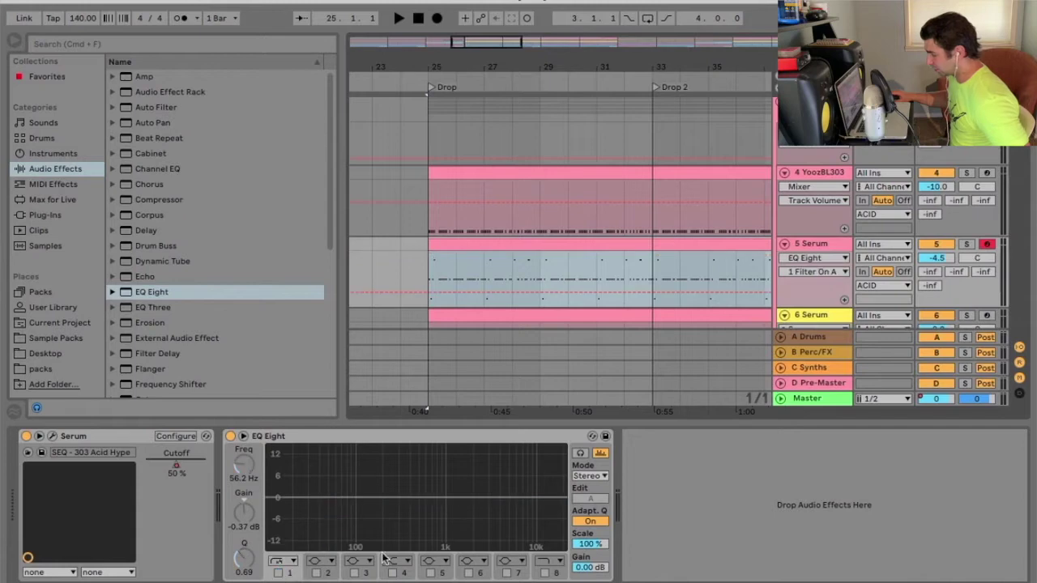
left_click(545, 573)
left_click_drag(559, 519, 348, 510)
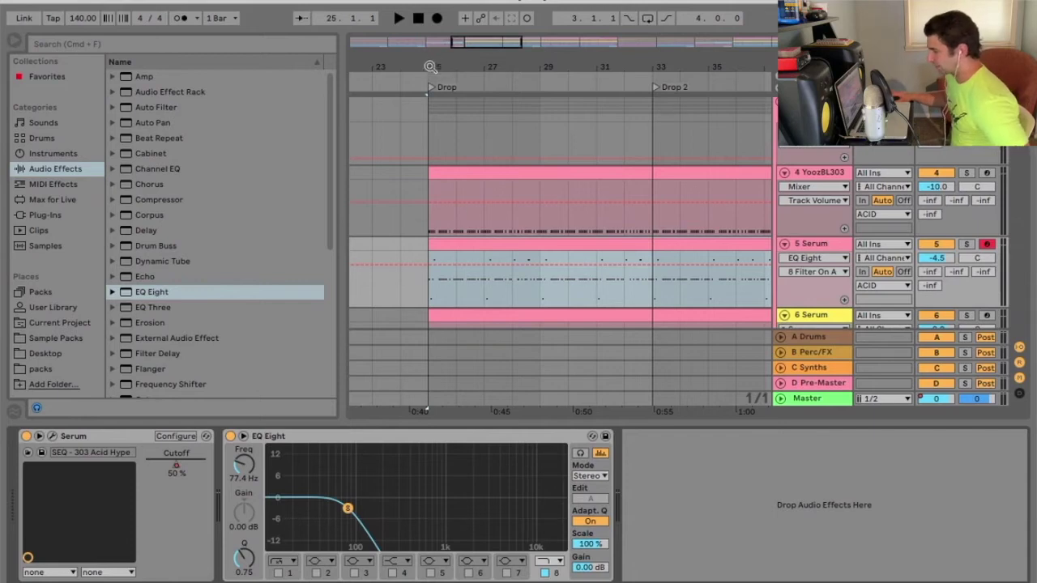
key("space")
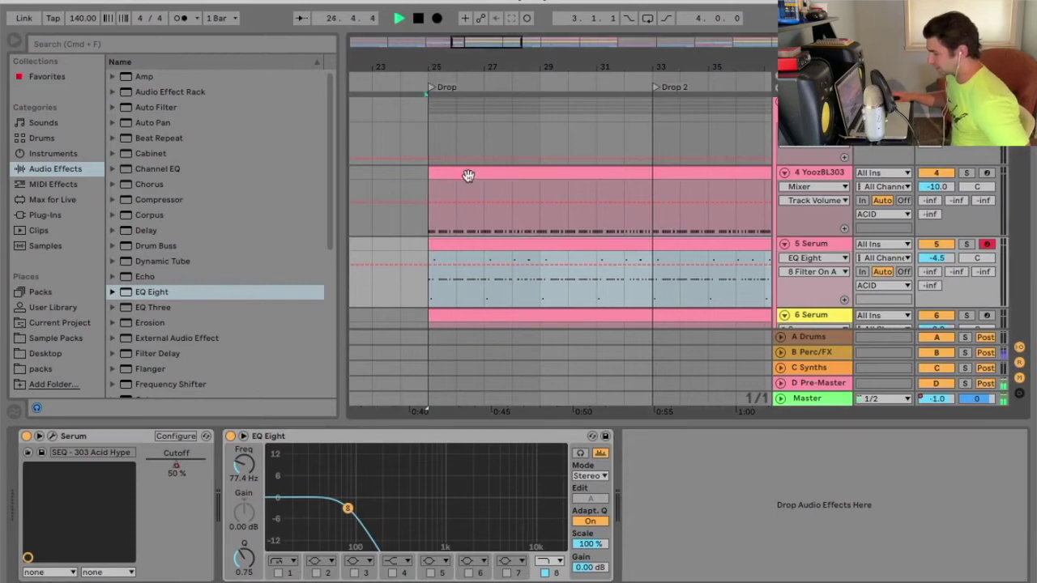
left_click(966, 244)
left_click_drag(336, 514, 350, 511)
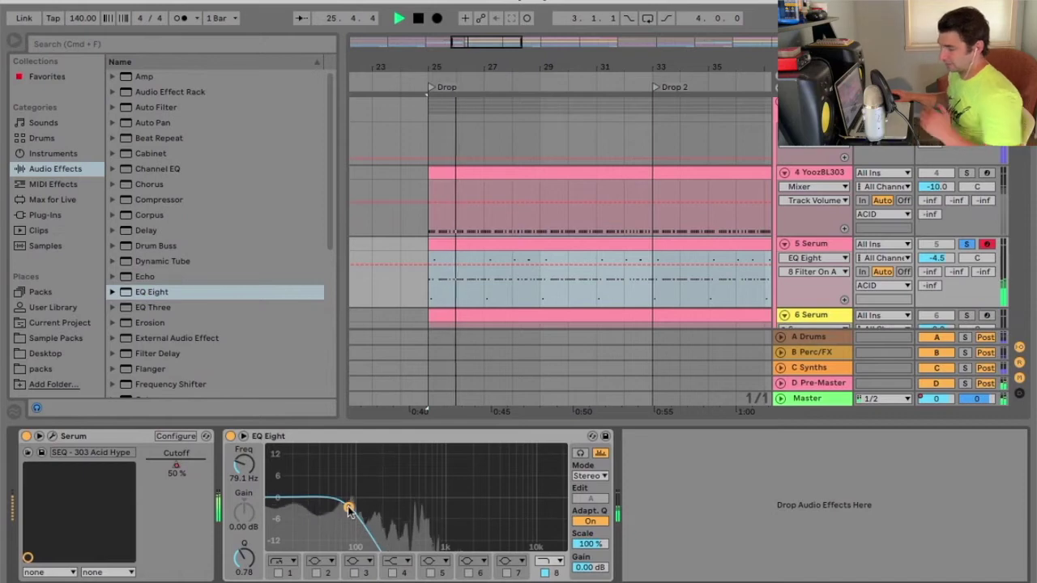
key("space")
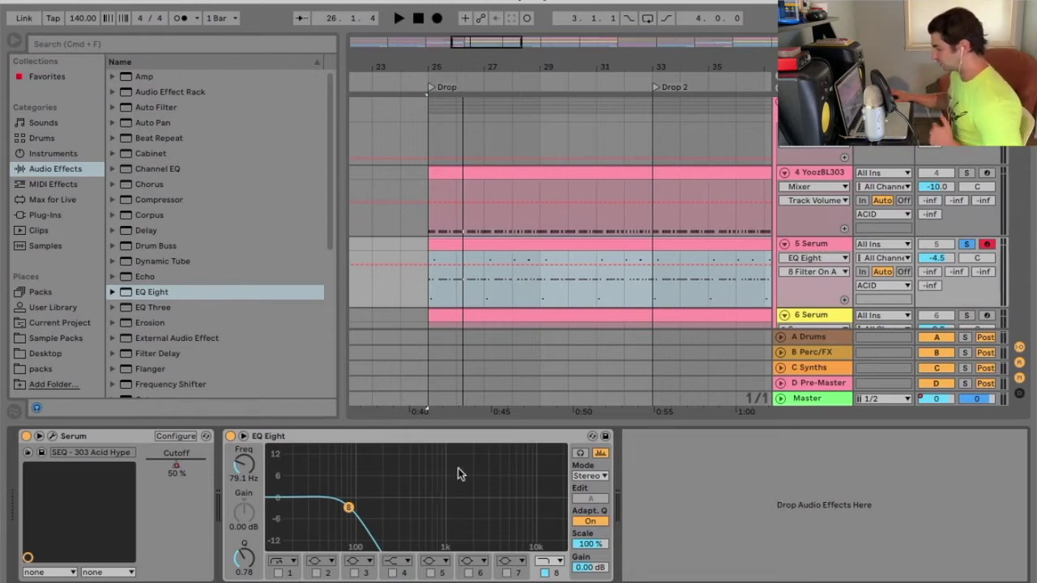
Open band 8's low-pass fully to 22.0 kHz, switch band 8 off, and play bar 25
left_click_drag(347, 508, 561, 502)
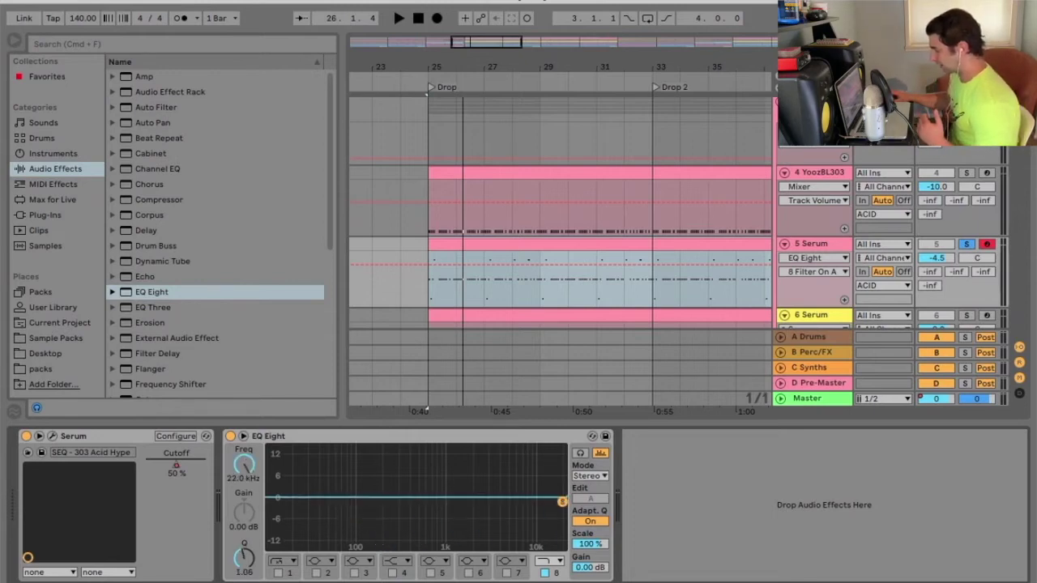
left_click(545, 572)
left_click(278, 564)
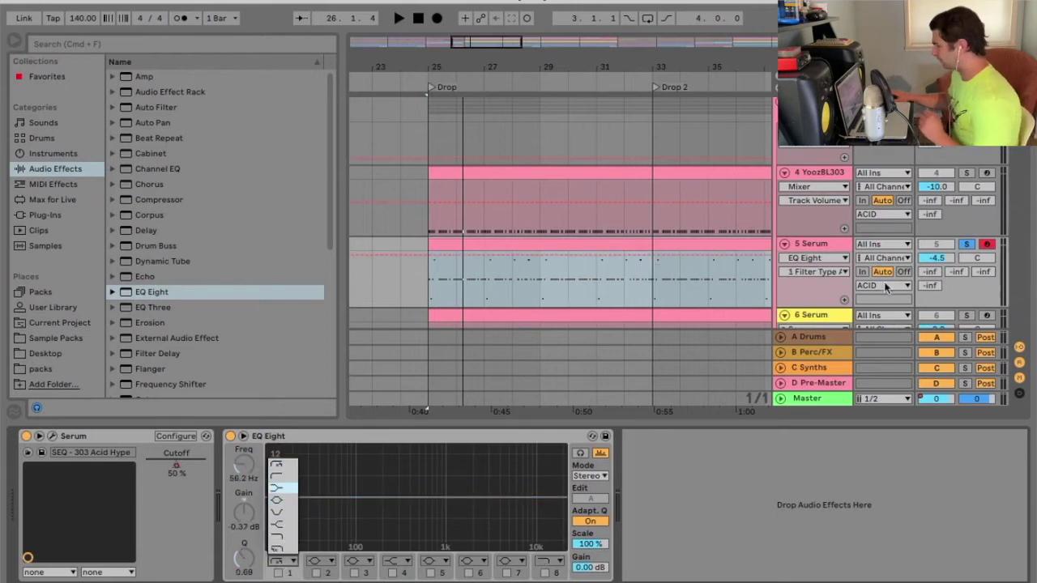
left_click(284, 500)
left_click(421, 75)
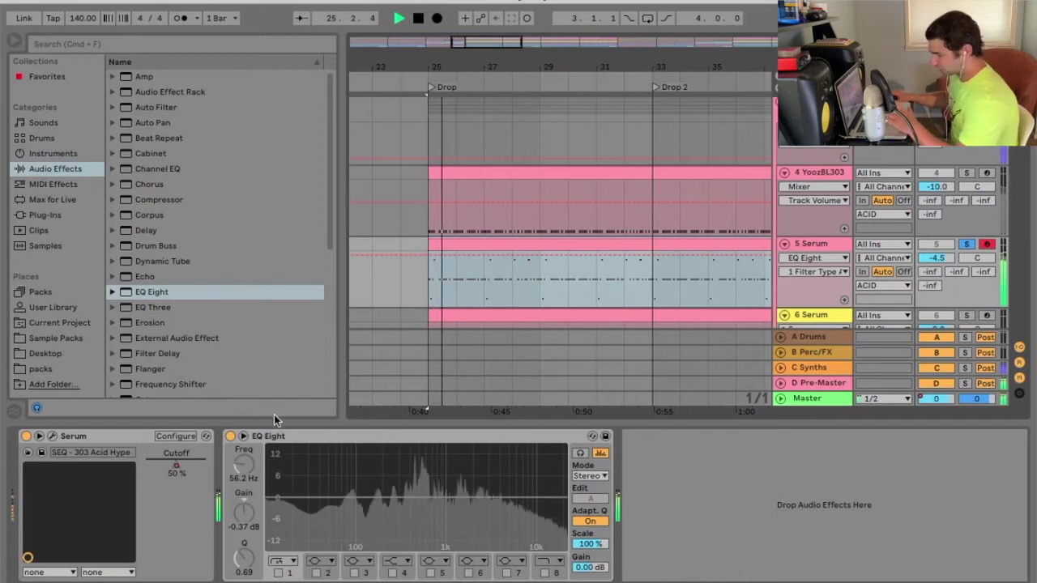
Try band 1 as low cut, low shelf (235 Hz, +6.57 dB), bell, notch and high shelf
left_click(281, 564)
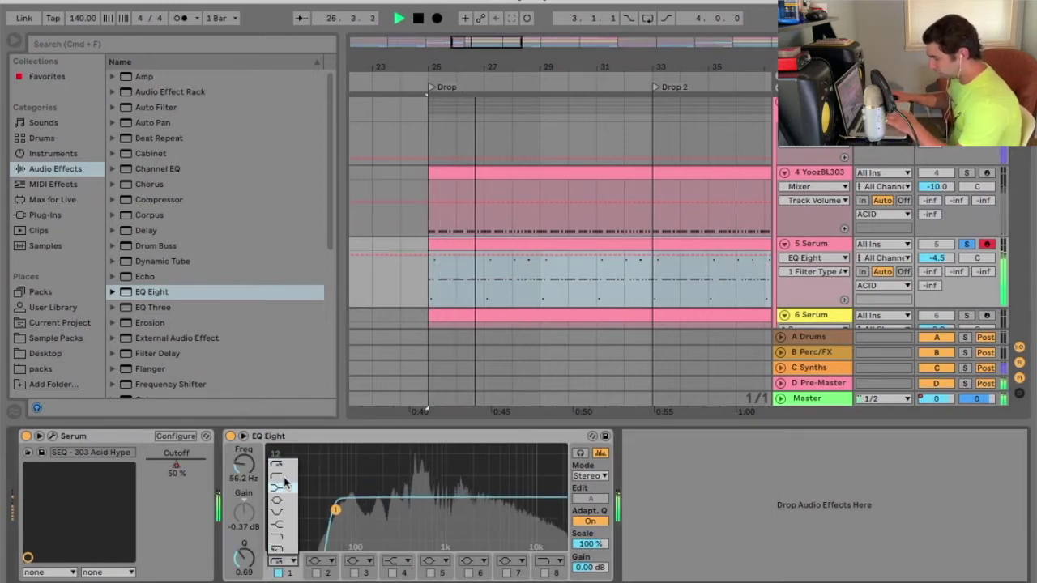
left_click(277, 476)
left_click(281, 564)
left_click(277, 487)
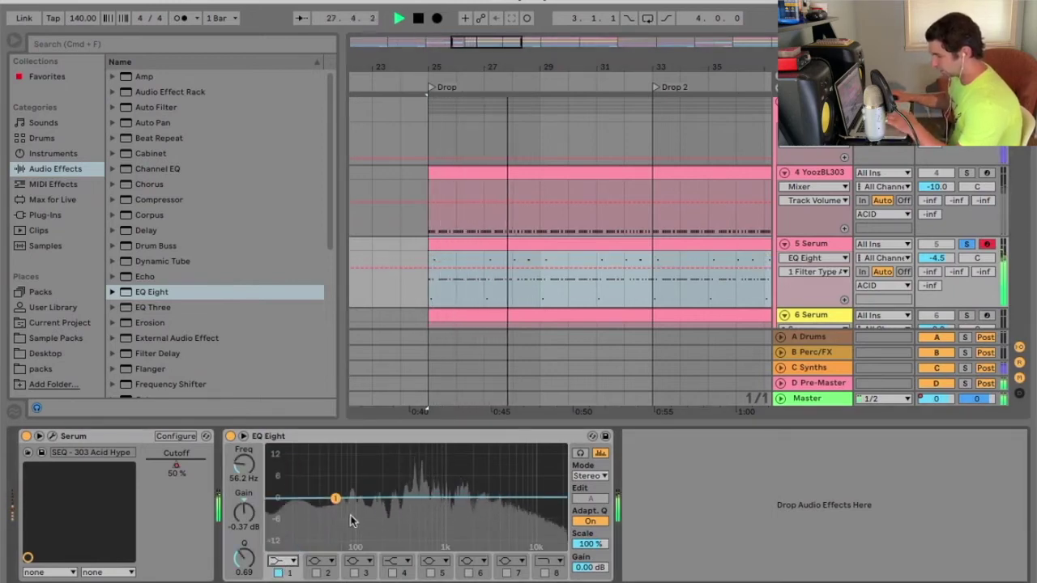
left_click_drag(335, 497, 390, 476)
left_click(281, 564)
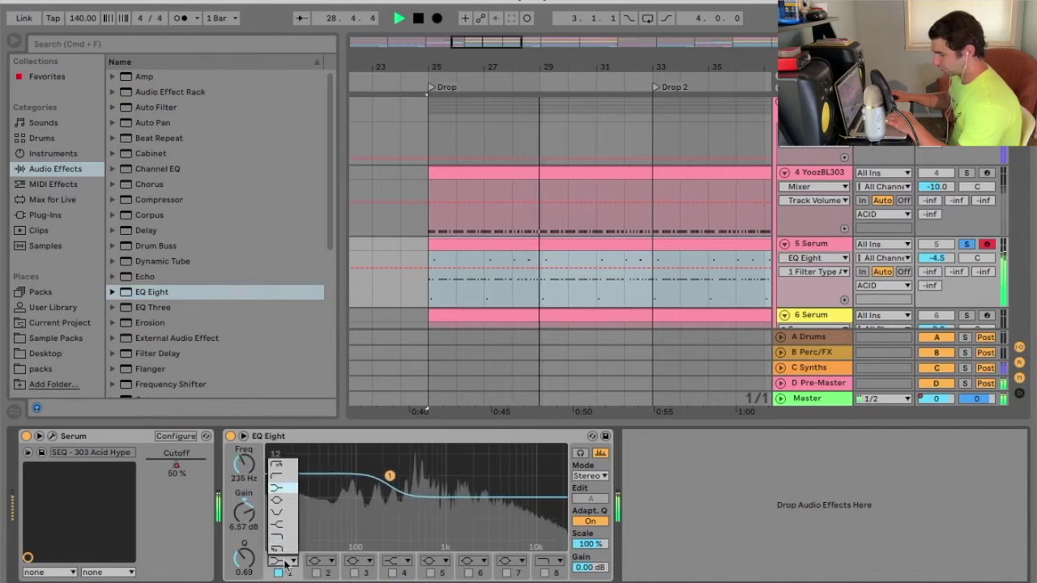
left_click(277, 499)
left_click(280, 564)
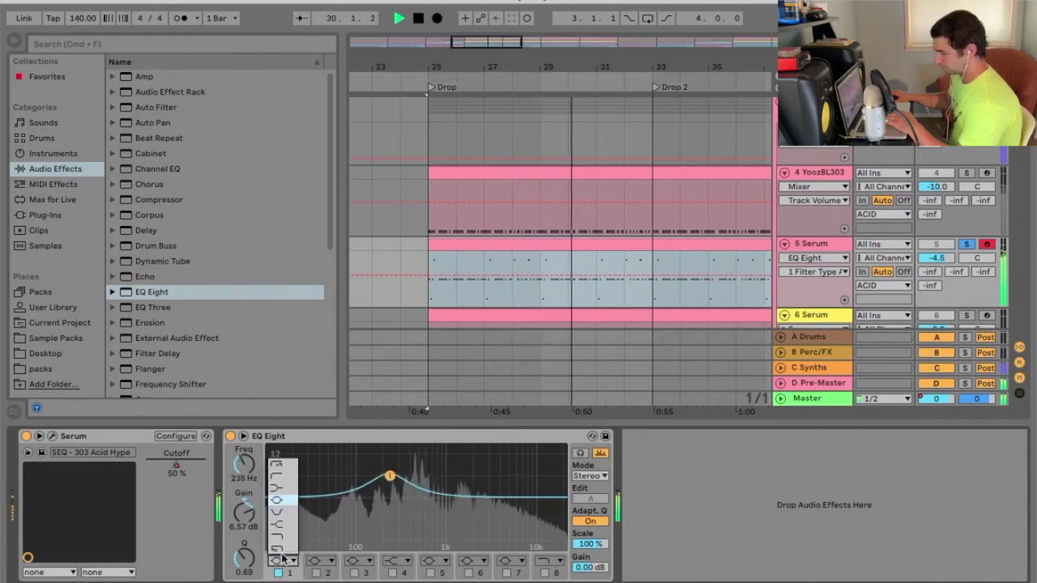
left_click(277, 510)
left_click(280, 564)
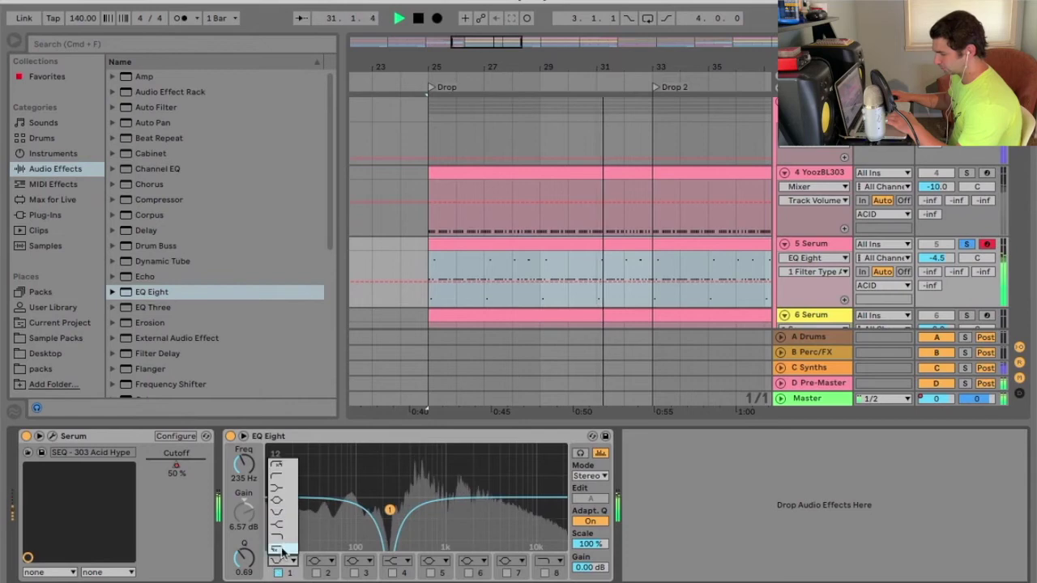
left_click(277, 522)
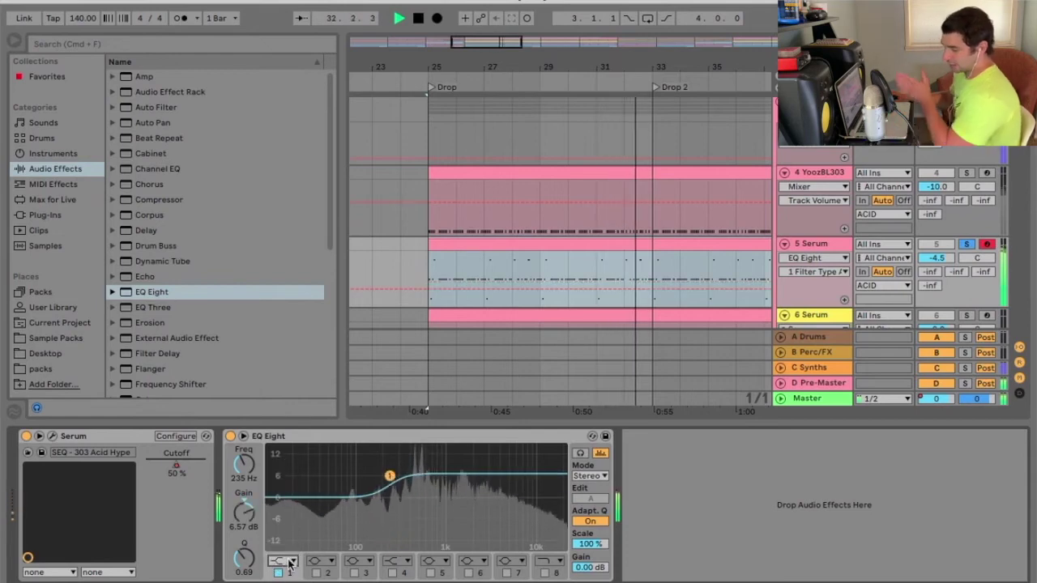
Try band 1 as low pass and steeper low pass, then return to a flat bell at 330 Hz
left_click(280, 564)
left_click(291, 541)
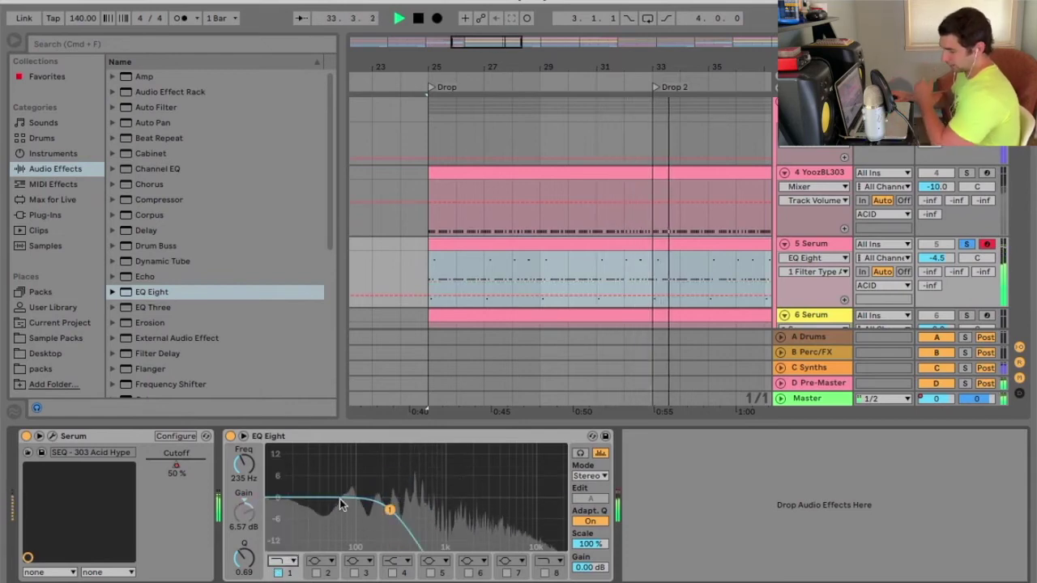
left_click(281, 562)
left_click(277, 550)
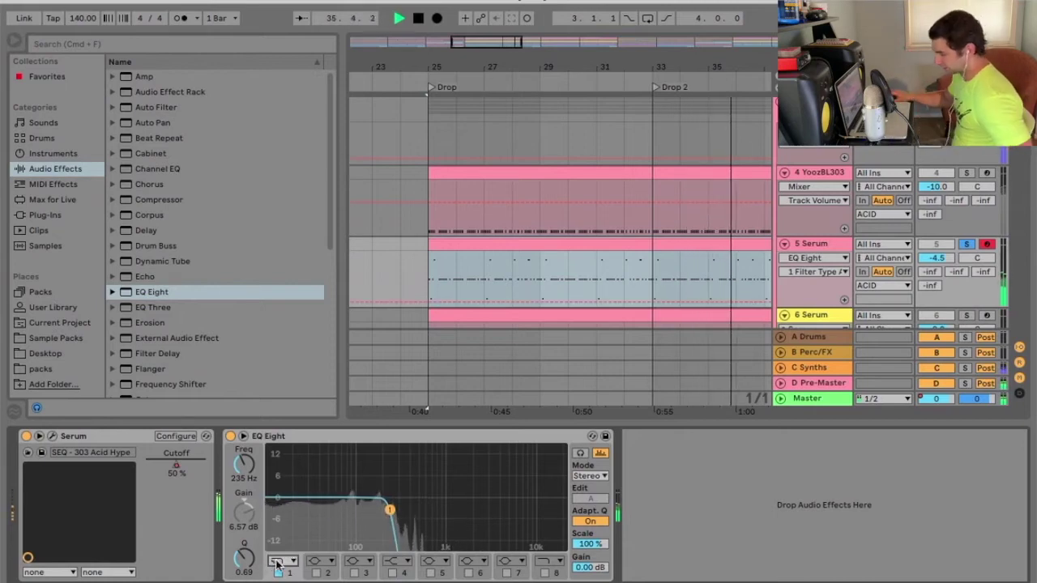
left_click(282, 562)
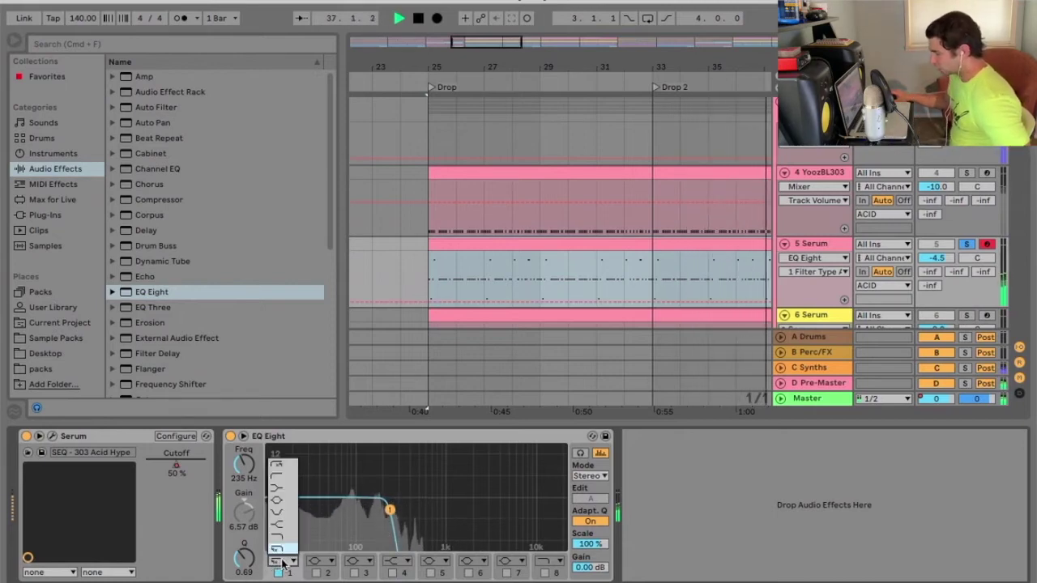
left_click(283, 500)
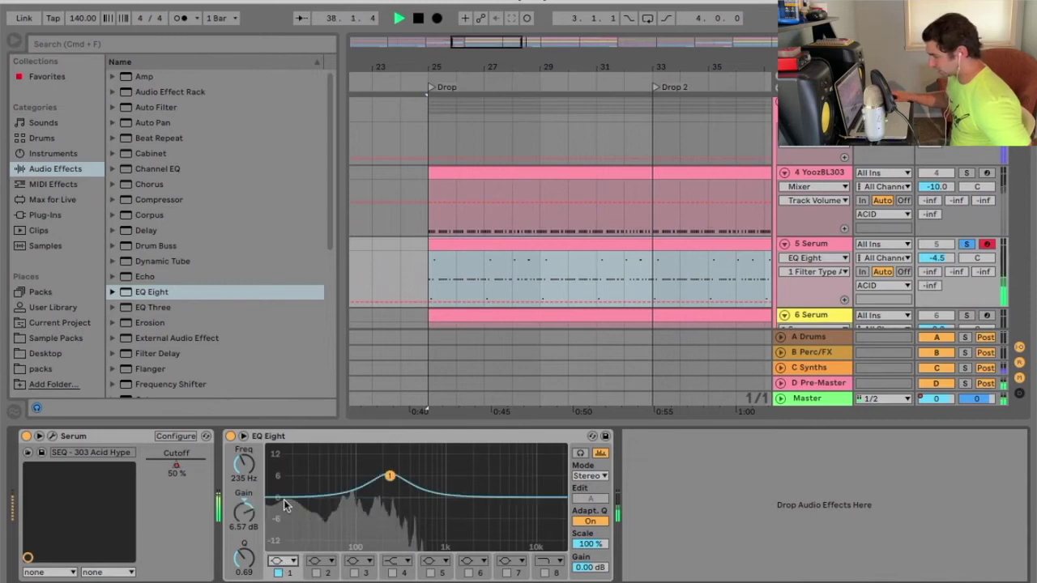
left_click_drag(389, 475, 403, 498)
key("space")
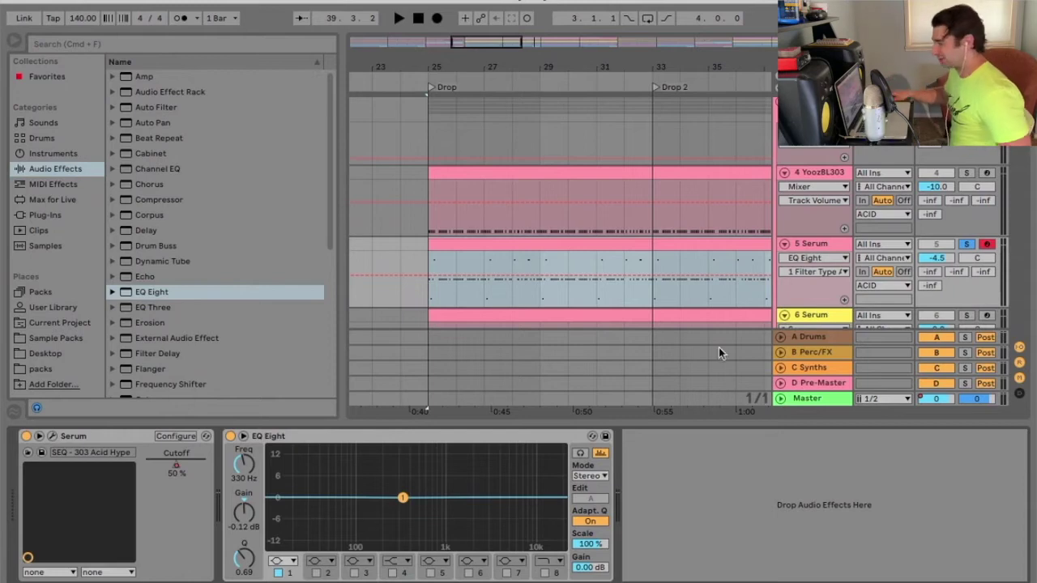
Set band 1 to the steep 48 dB low cut at about 56 Hz and enlarge the EQ graph
key("space")
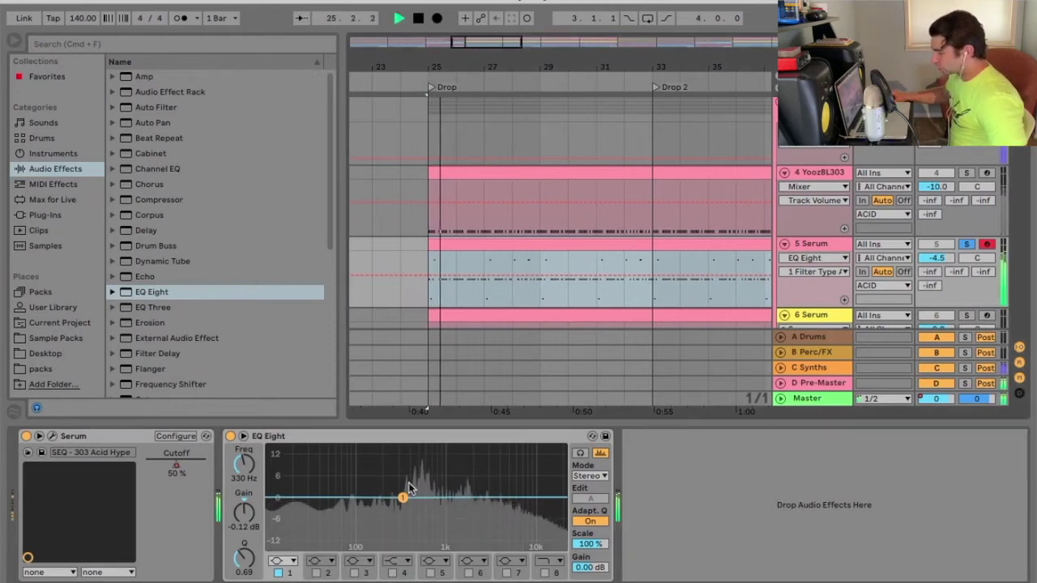
left_click(281, 562)
left_click(285, 487)
left_click_drag(403, 498, 346, 507)
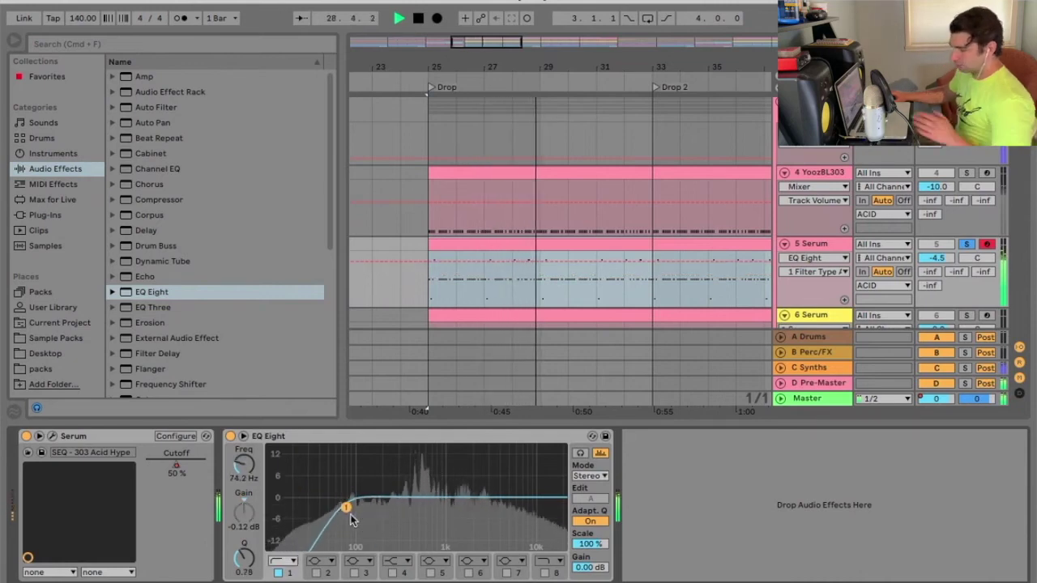
left_click(292, 563)
left_click(284, 450)
left_click_drag(344, 503, 335, 508)
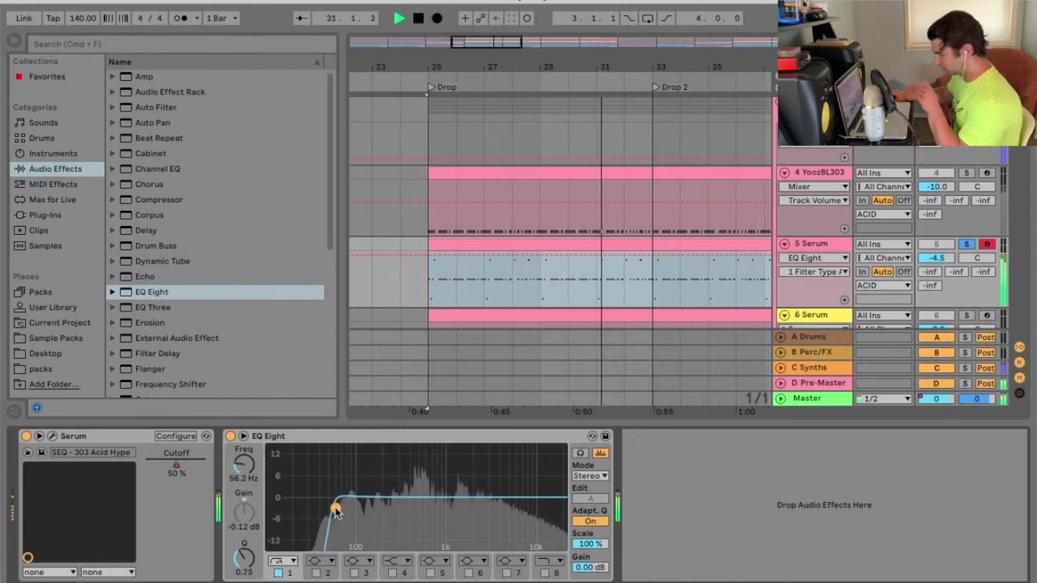
left_click(592, 436)
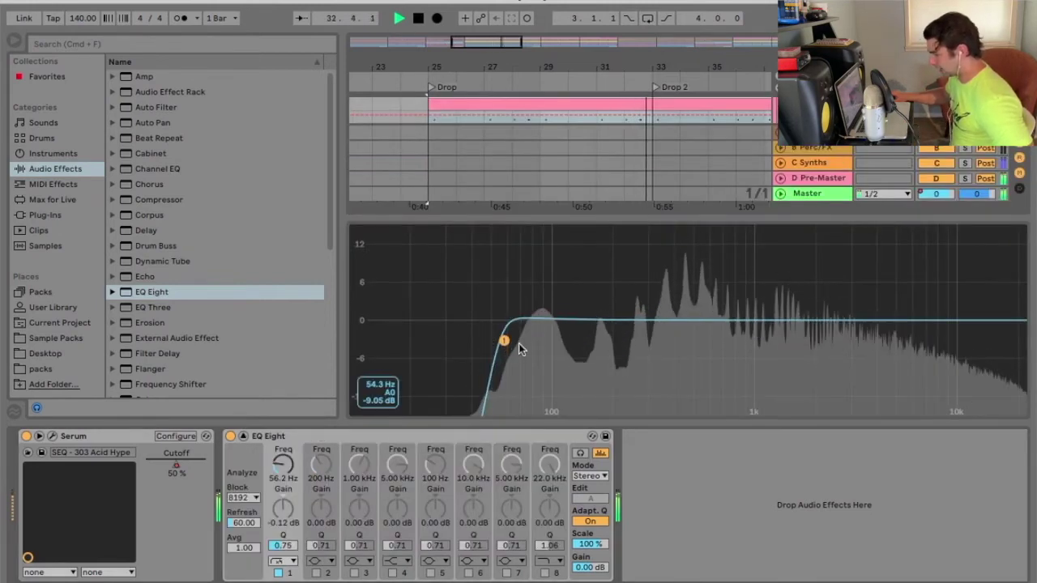
Collapse the EQ view, enable band 2 and move it to about 484 Hz
left_click(592, 436)
left_click(316, 573)
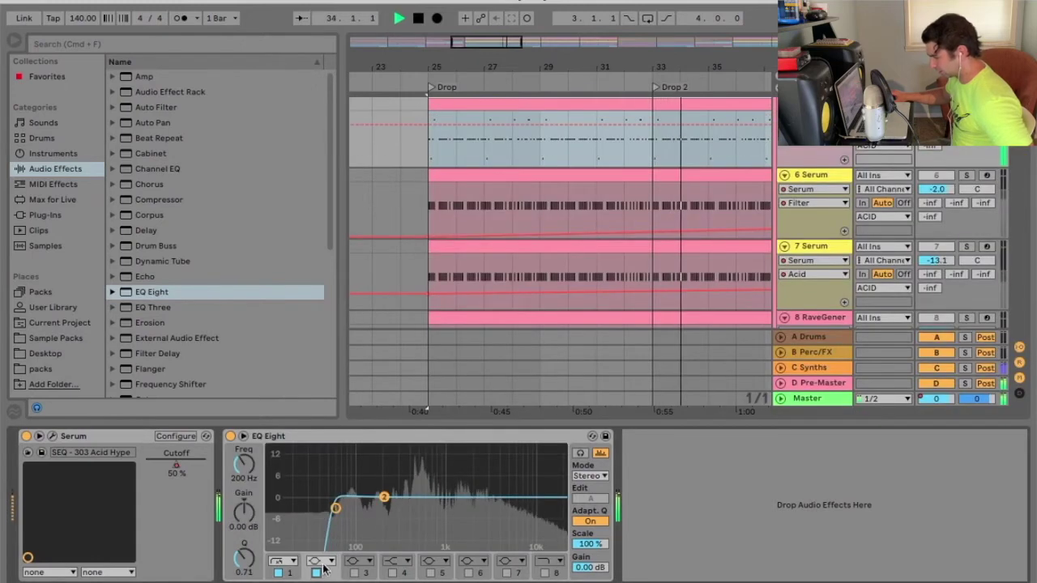
left_click_drag(356, 497, 418, 497)
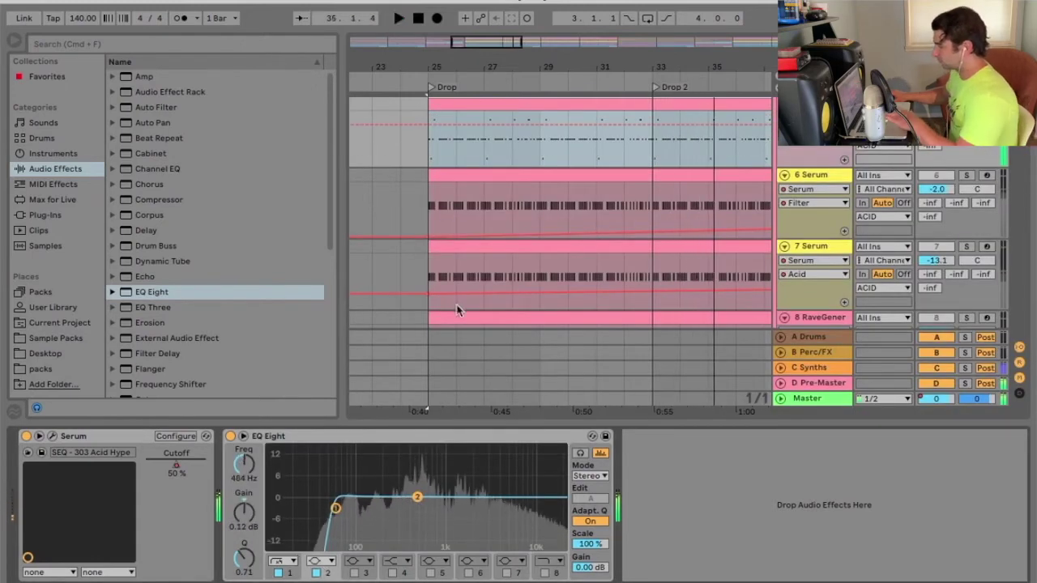
key("space")
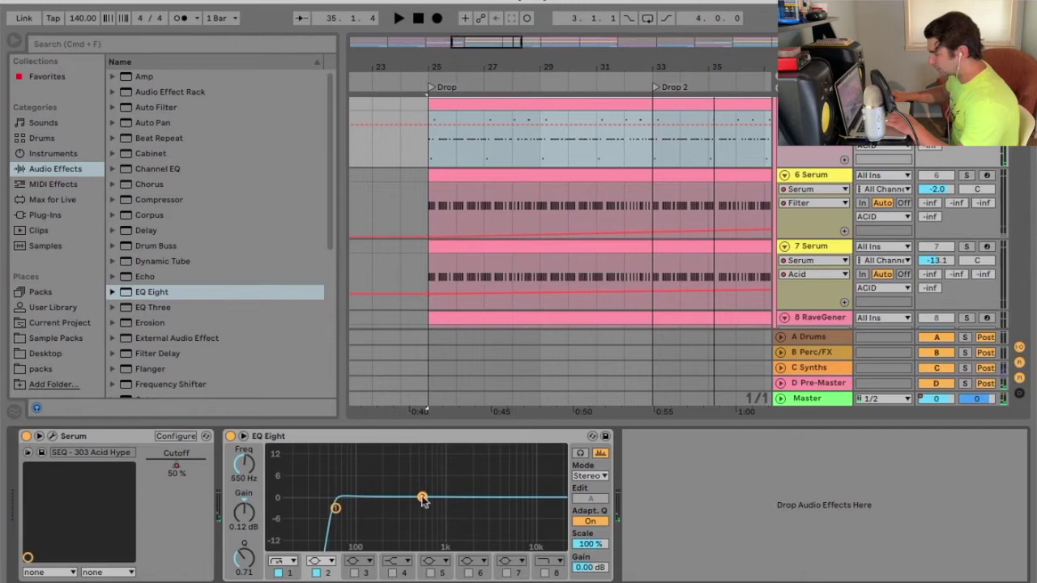
key("space")
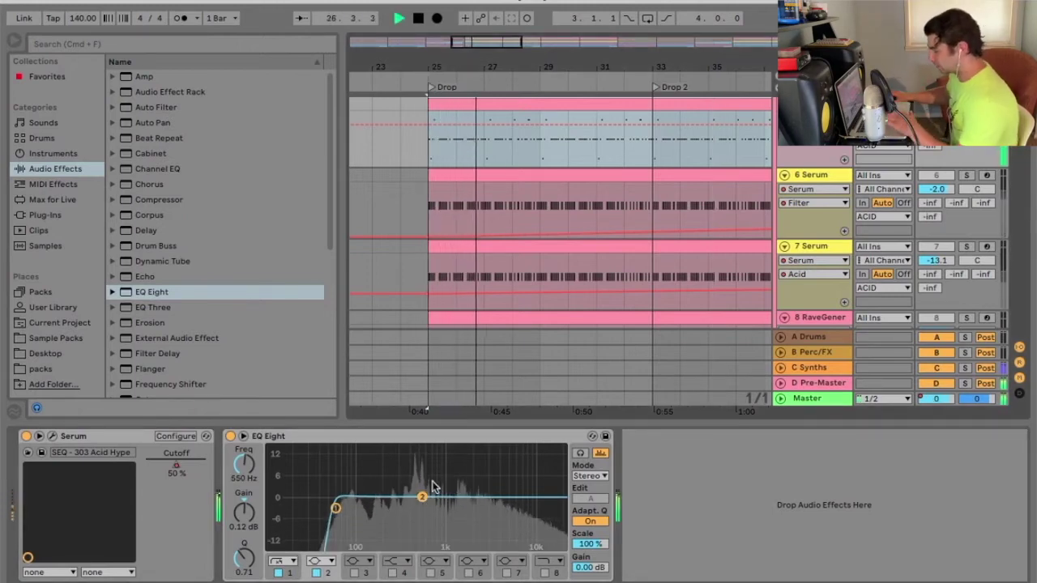
Boost and sweep band 2, A/B it, and settle at 899 Hz, +9.3 dB
left_click_drag(421, 497, 420, 458)
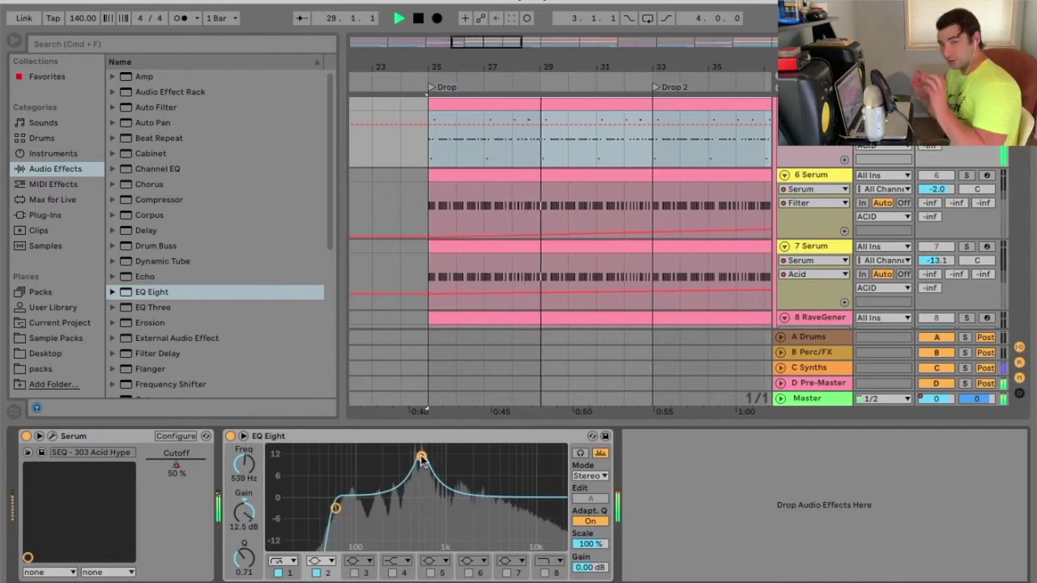
left_click_drag(420, 457, 514, 451)
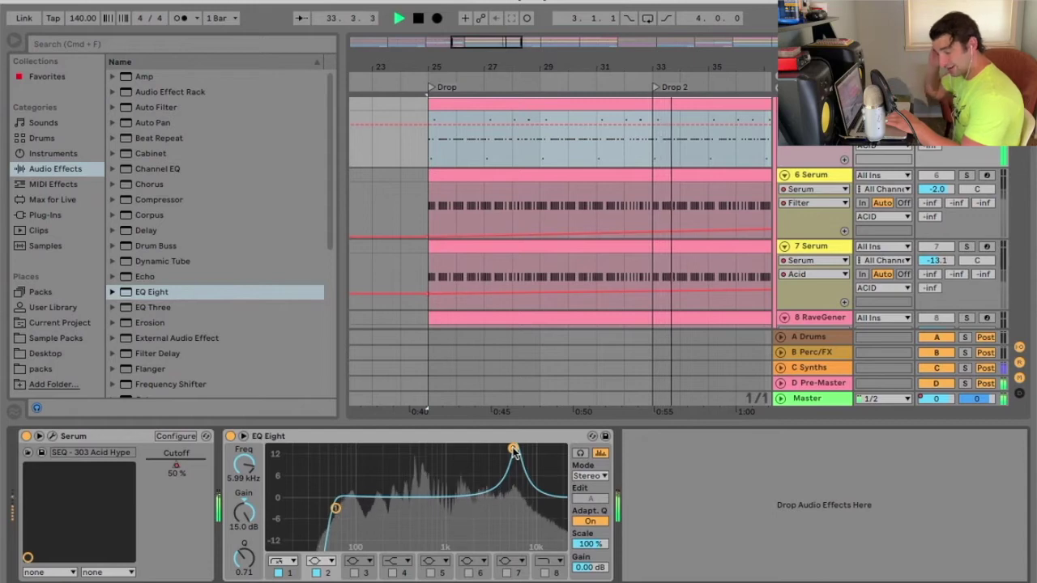
left_click(316, 573)
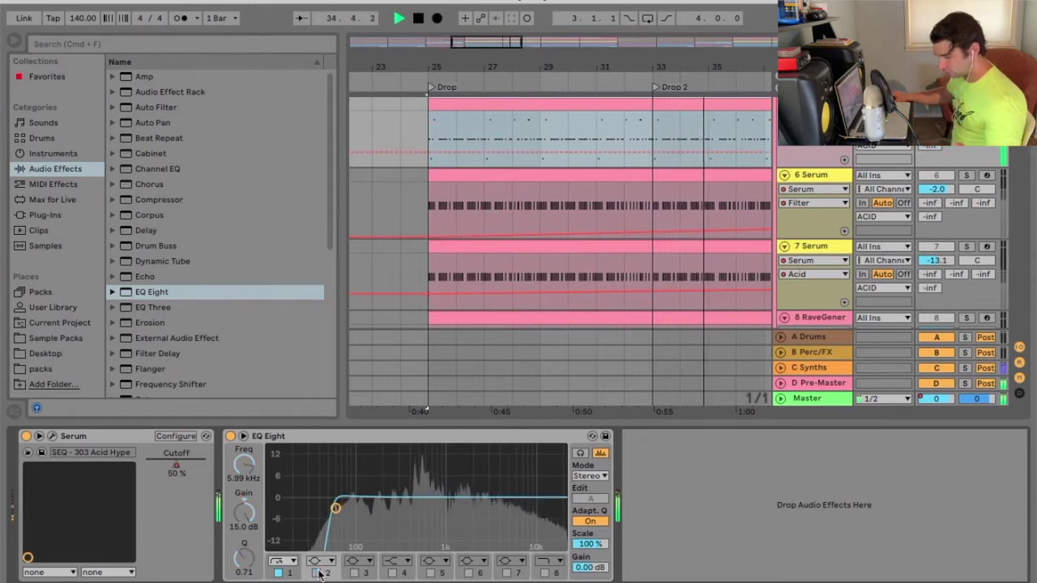
left_click(316, 573)
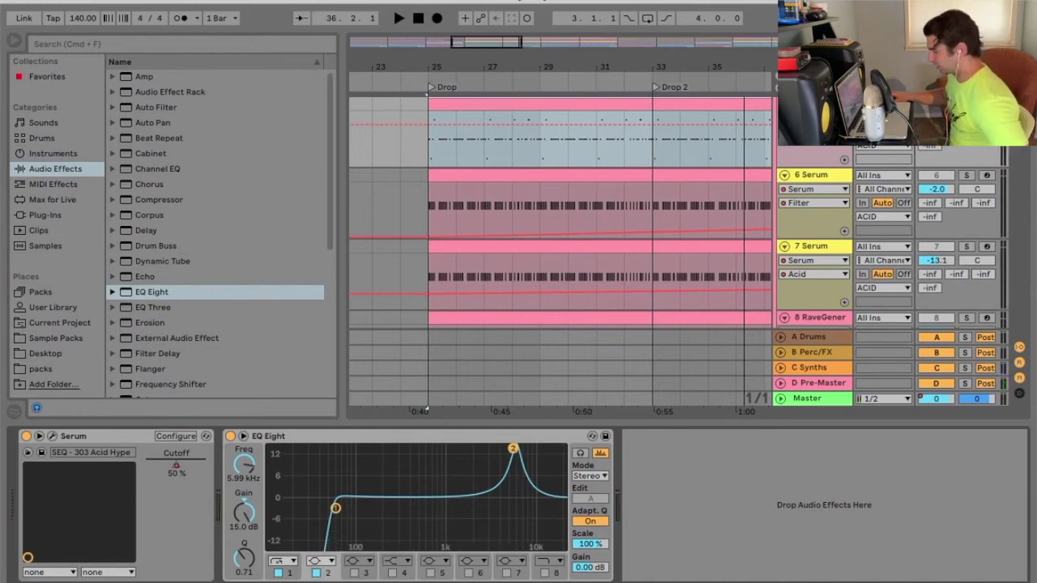
left_click_drag(512, 448, 439, 469)
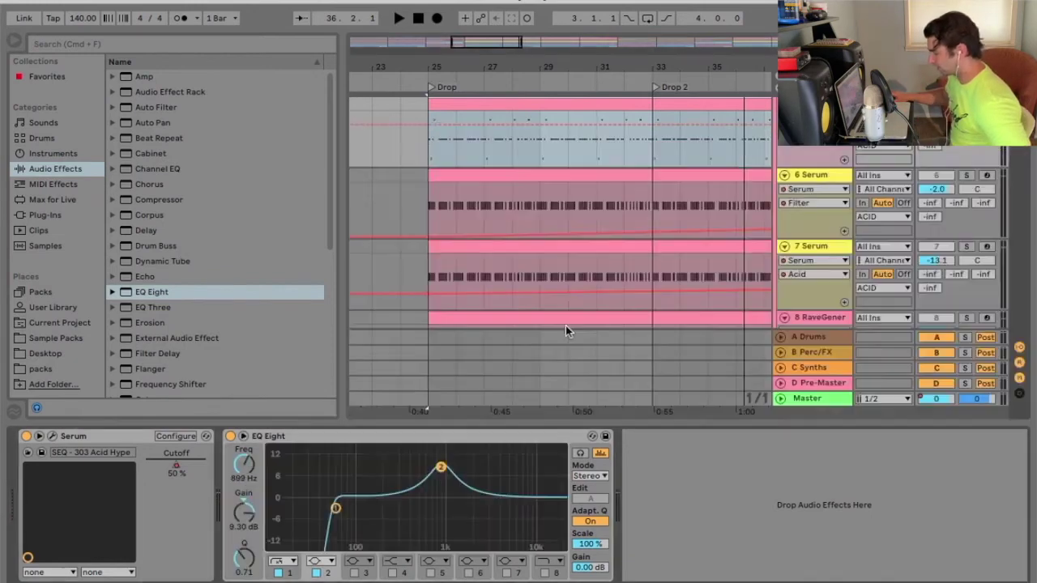
left_click(243, 436)
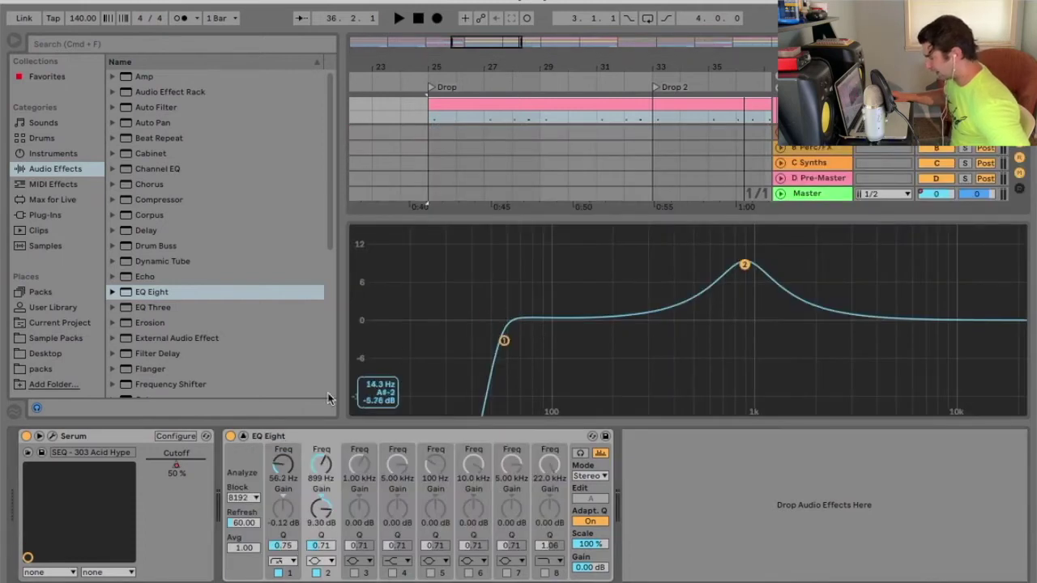
Turn on EQ band 3 and cut 6.82 dB at 6.39 kHz
left_click(243, 436)
left_click(362, 573)
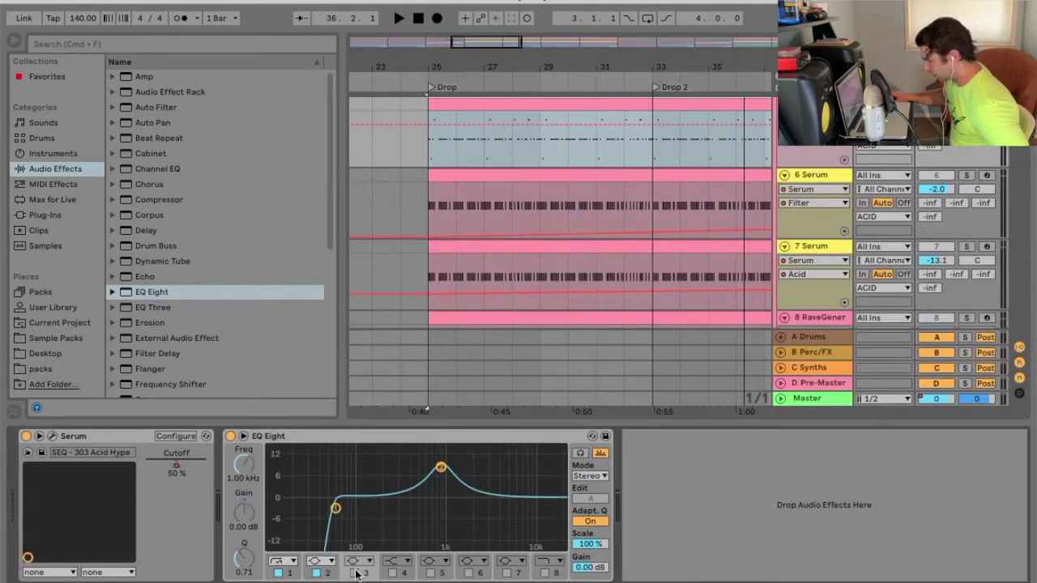
left_click(356, 573)
left_click_drag(448, 497, 516, 519)
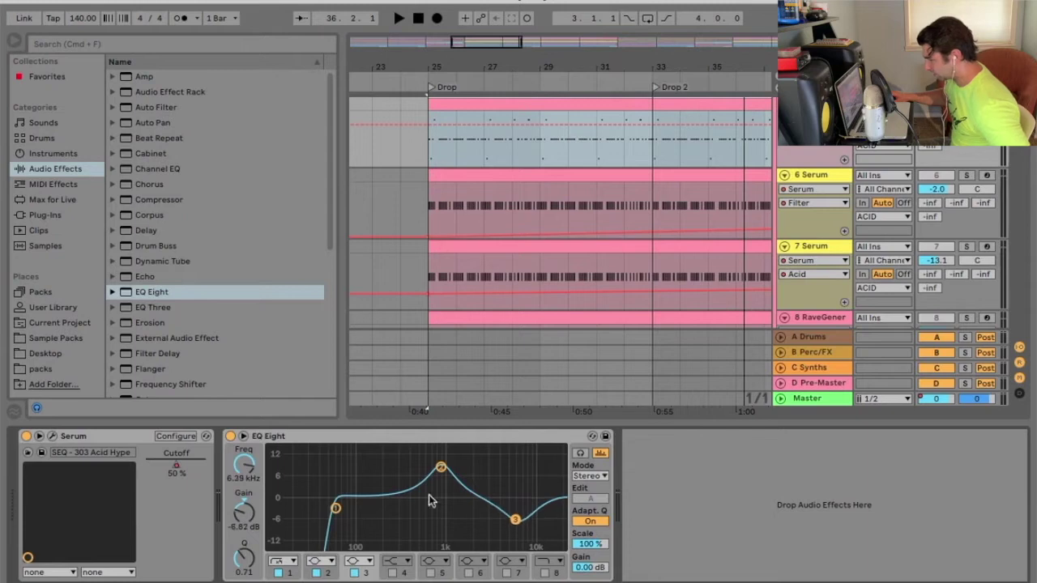
Make band 4 a narrow bell at 138 Hz with Q 3.92, then switch it off again
left_click(392, 573)
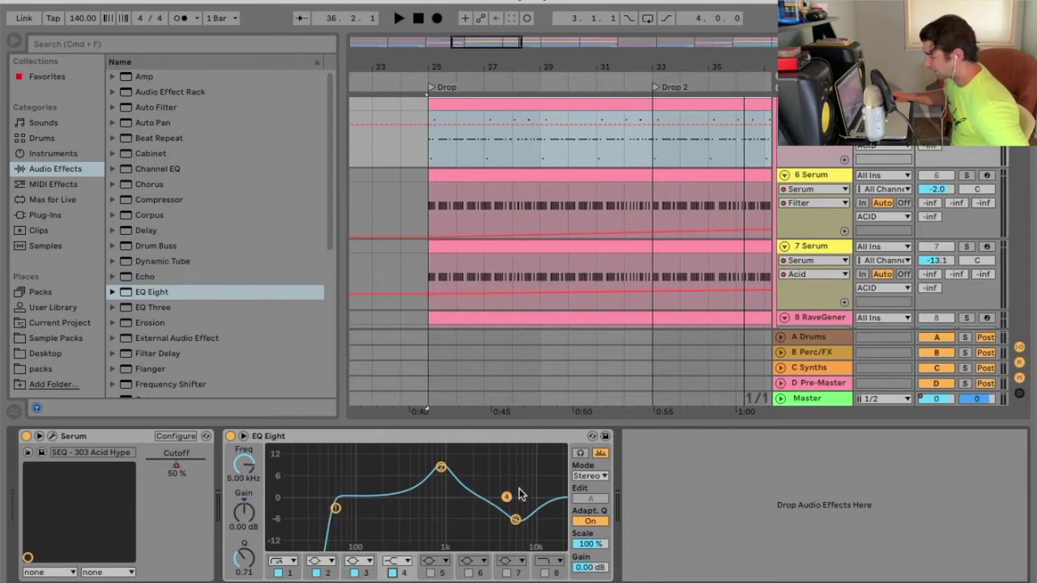
left_click_drag(523, 494, 387, 496)
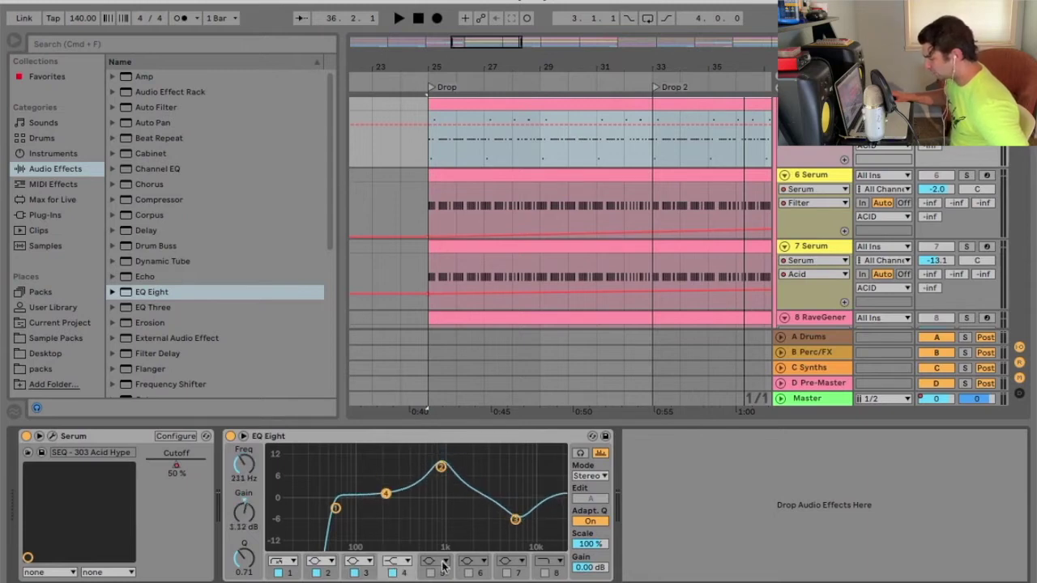
left_click(406, 561)
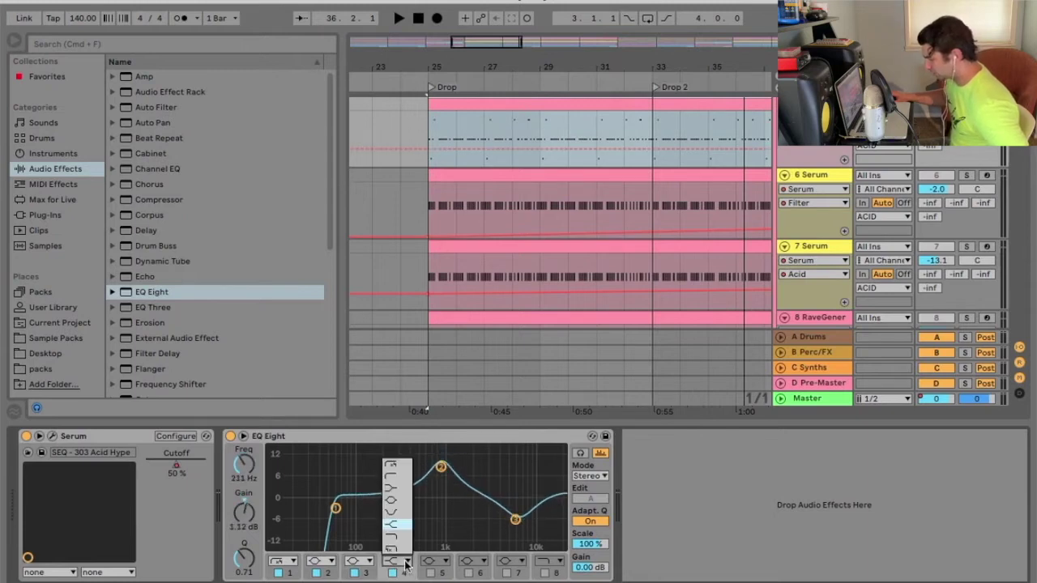
left_click(397, 499)
left_click_drag(386, 492, 386, 496)
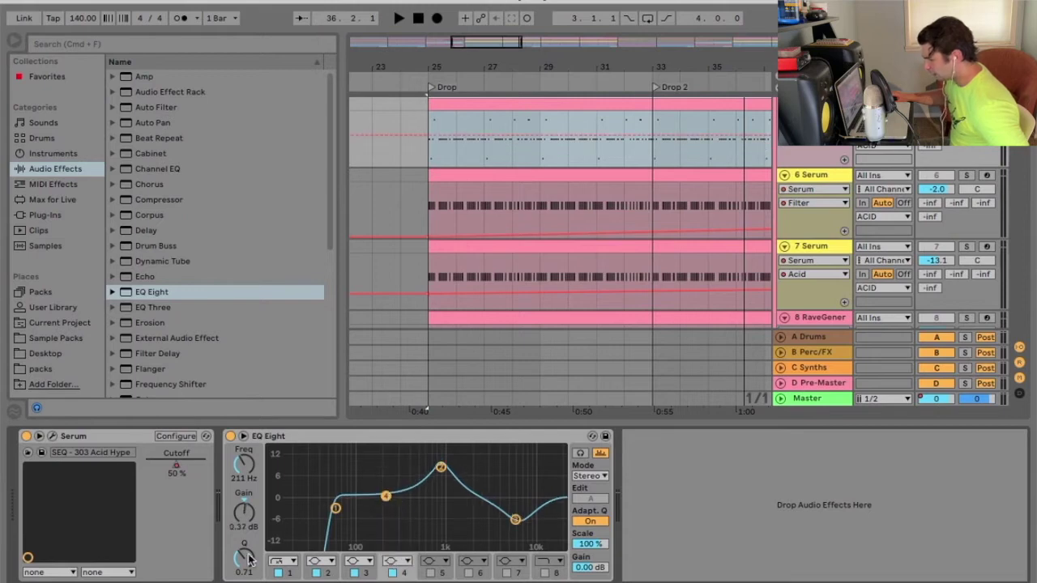
left_click_drag(245, 557, 245, 527)
left_click_drag(246, 463, 249, 535)
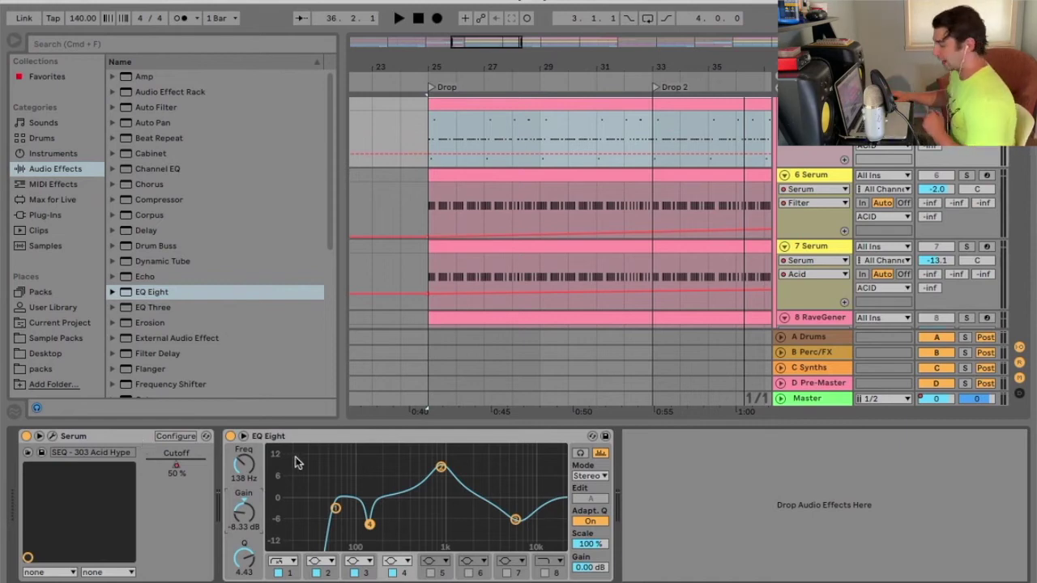
left_click(394, 574)
Switch off bands 1–3, re-enable band 3 and pull it into a boost around 400 Hz
left_click(354, 573)
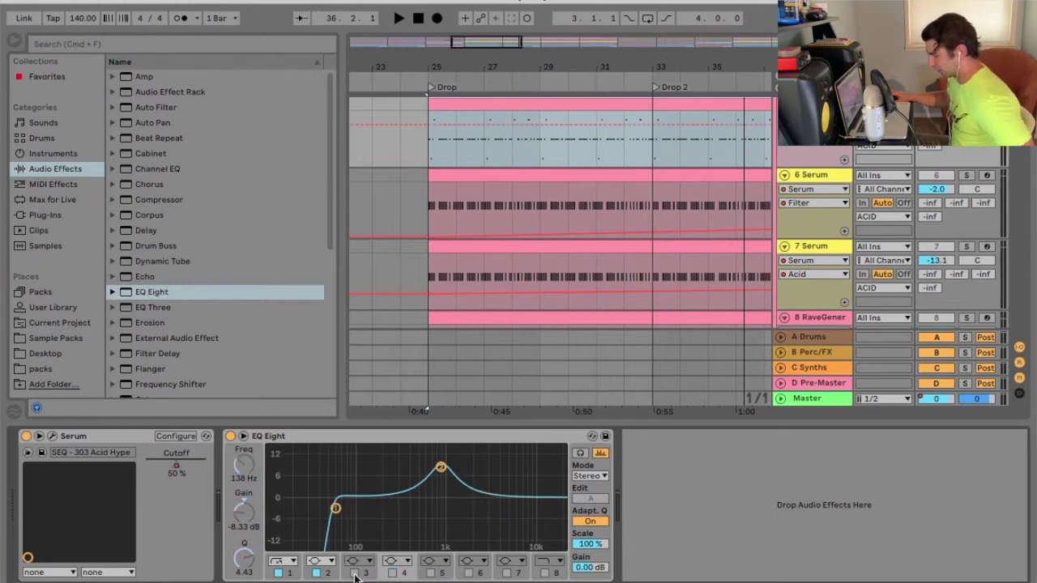
left_click(316, 574)
left_click(278, 573)
left_click(354, 574)
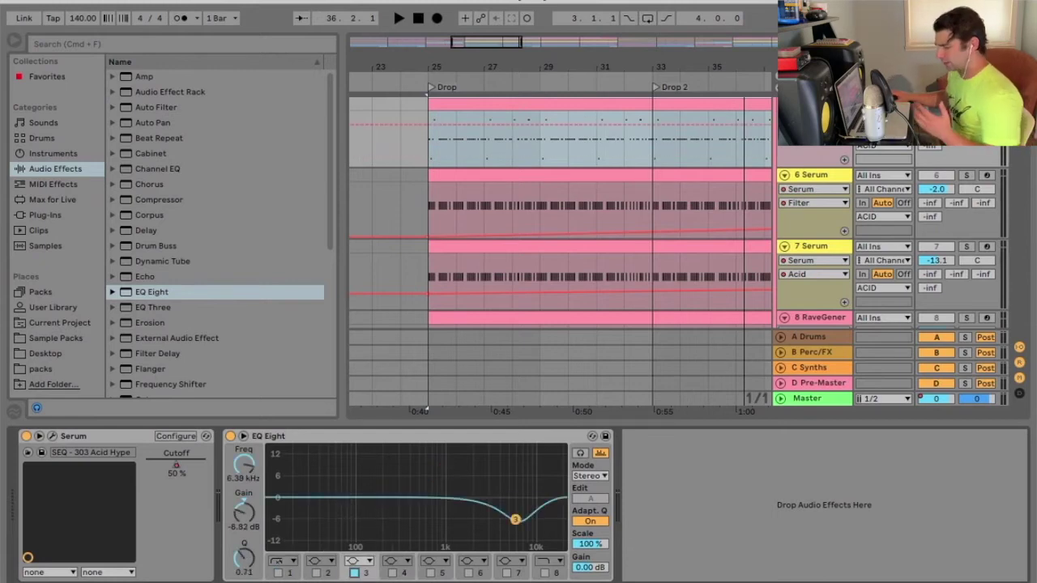
left_click_drag(517, 518, 413, 484)
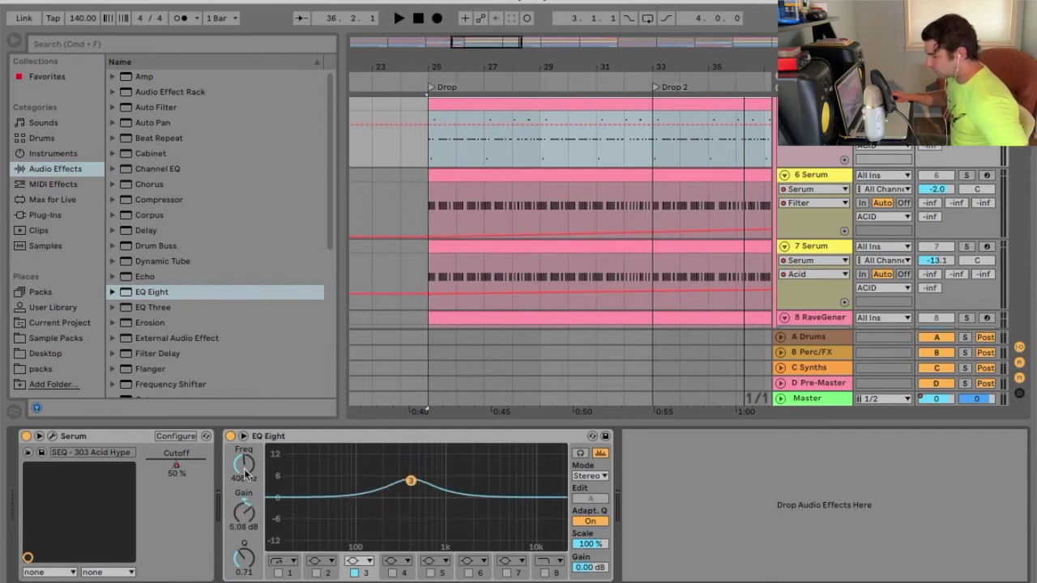
mouse_move(240, 479)
left_mouse_down()
mouse_move(240, 454)
mouse_move(239, 493)
left_mouse_up()
Shape band 3 into a -15 dB notch at 454 Hz with Q 4.43
left_click_drag(369, 485, 441, 501)
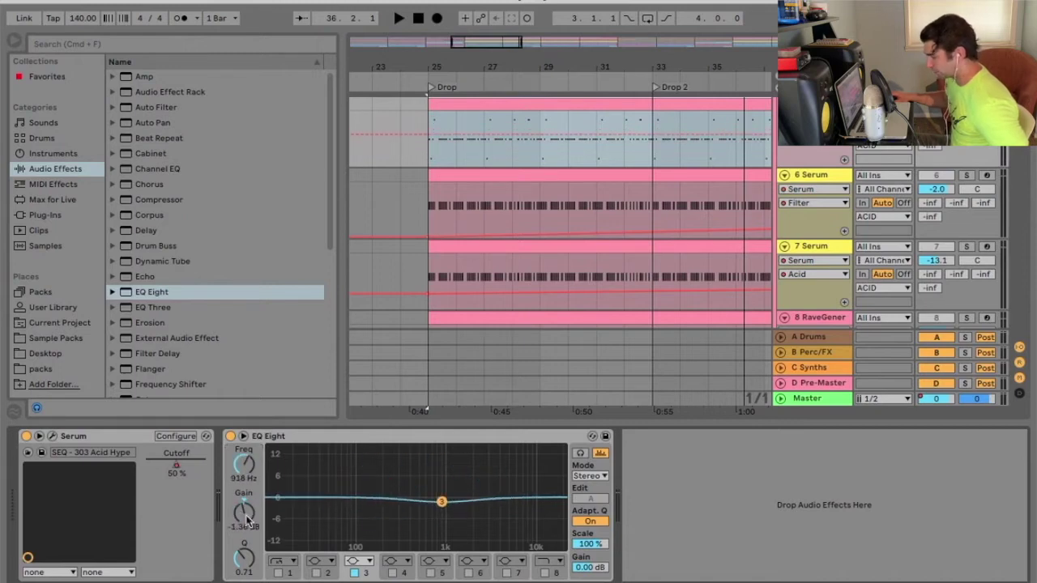
left_click_drag(246, 516, 245, 473)
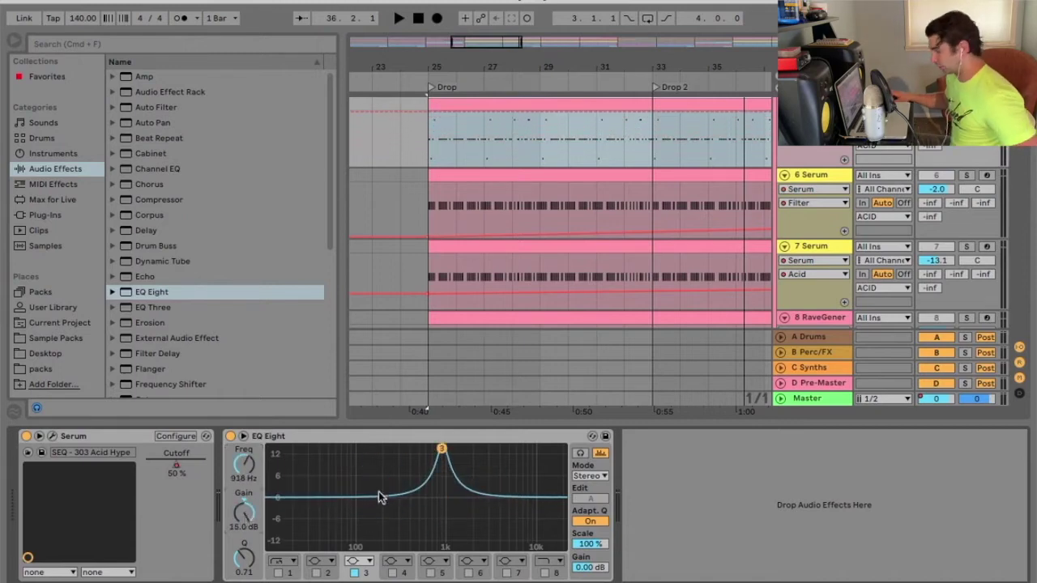
left_click_drag(443, 459, 407, 522)
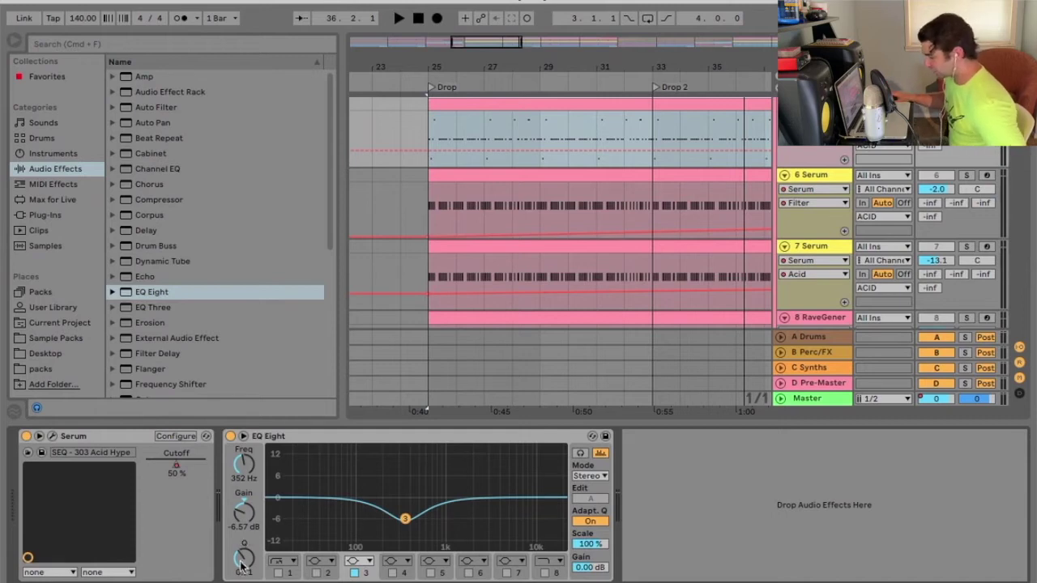
left_click_drag(241, 564, 241, 522)
left_click_drag(405, 519, 405, 547)
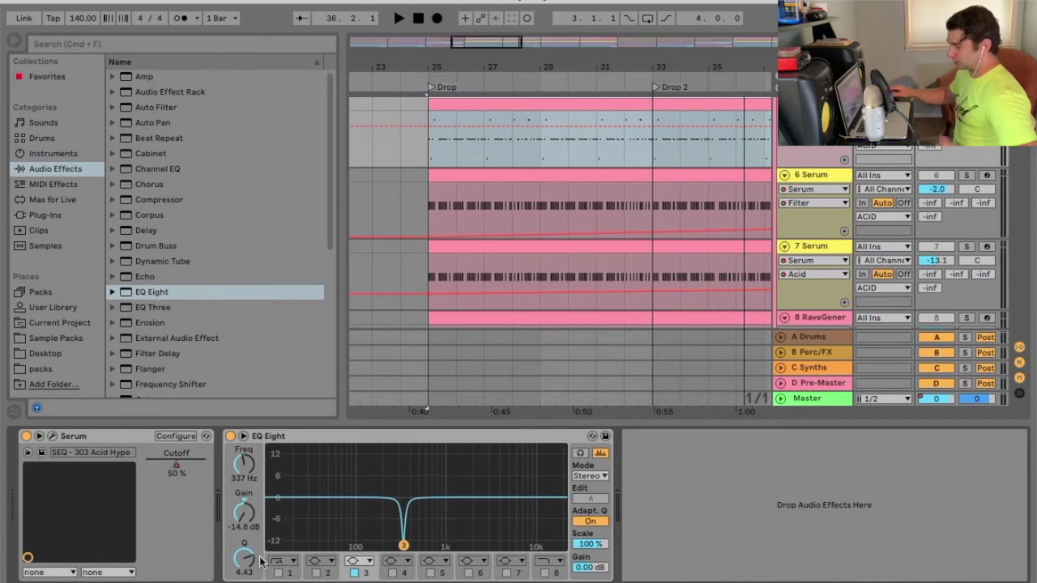
left_click_drag(409, 548, 414, 547)
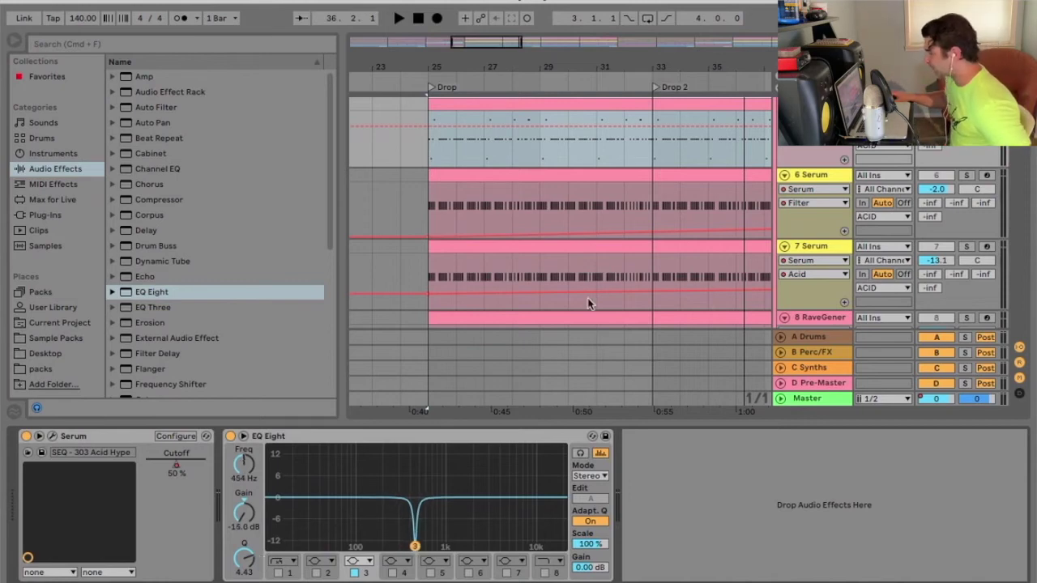
Audition band 3 alone and sweep a -15 dB notch down toward 255 Hz during Drop playback
left_click(581, 455)
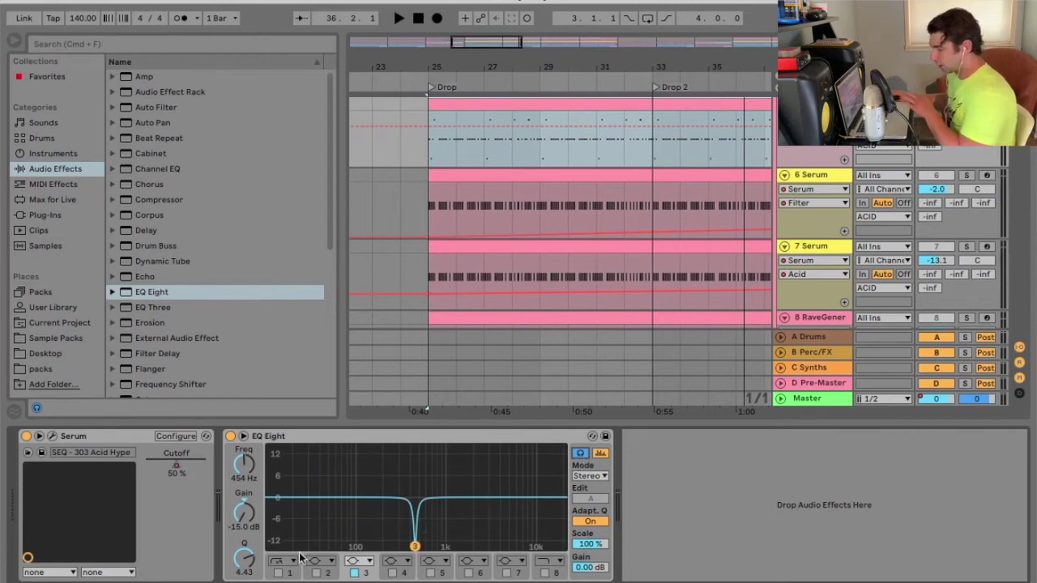
scroll(440, 507, "down", 5)
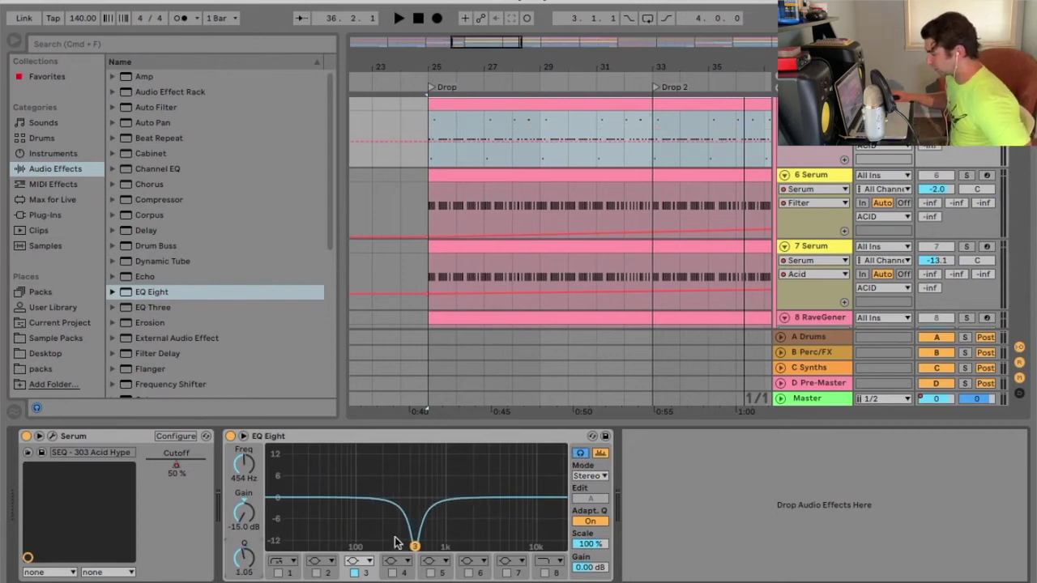
left_click_drag(417, 554, 413, 498)
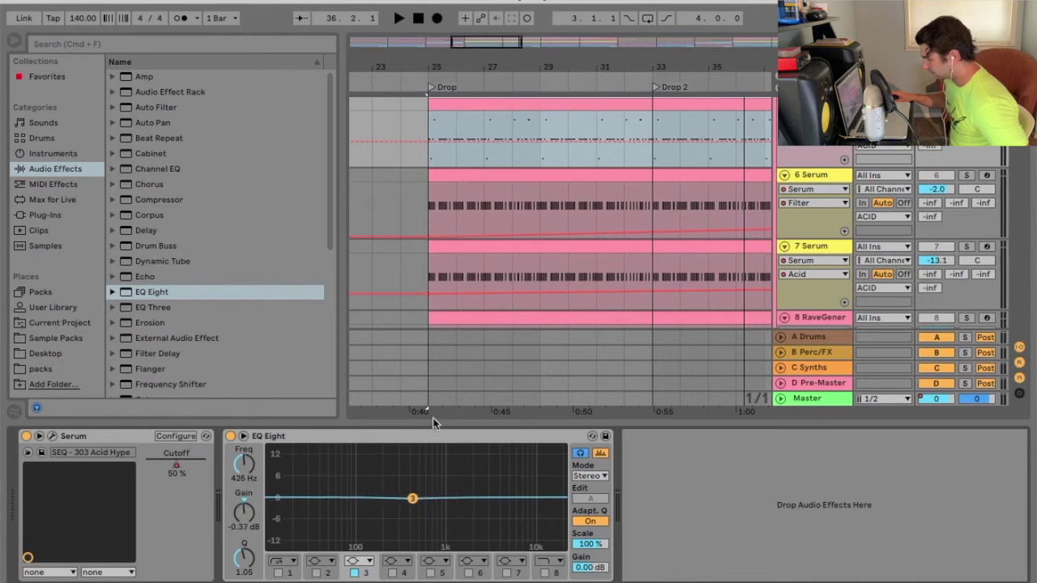
left_click(423, 75)
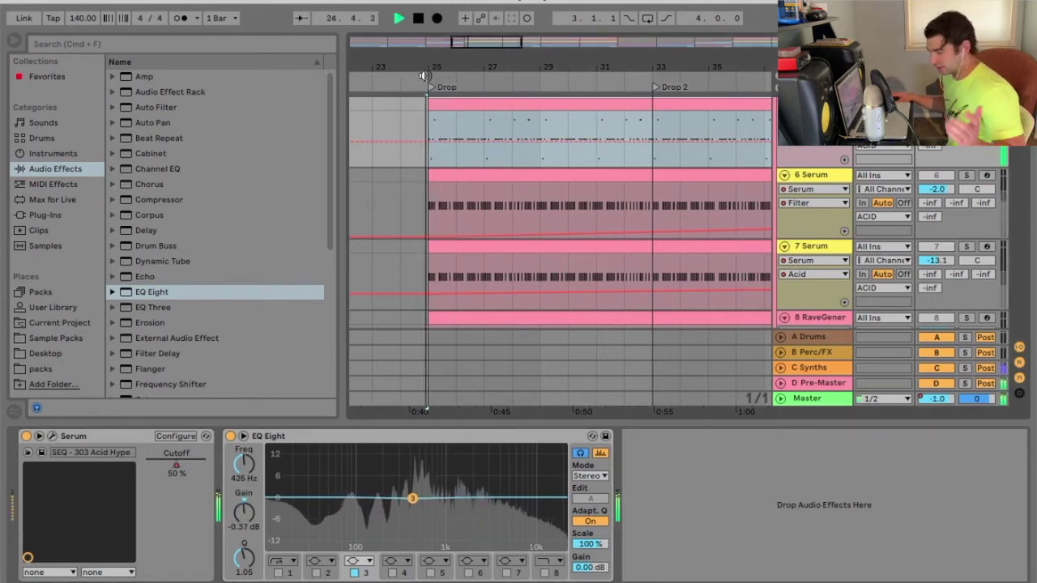
left_click_drag(412, 499, 477, 546)
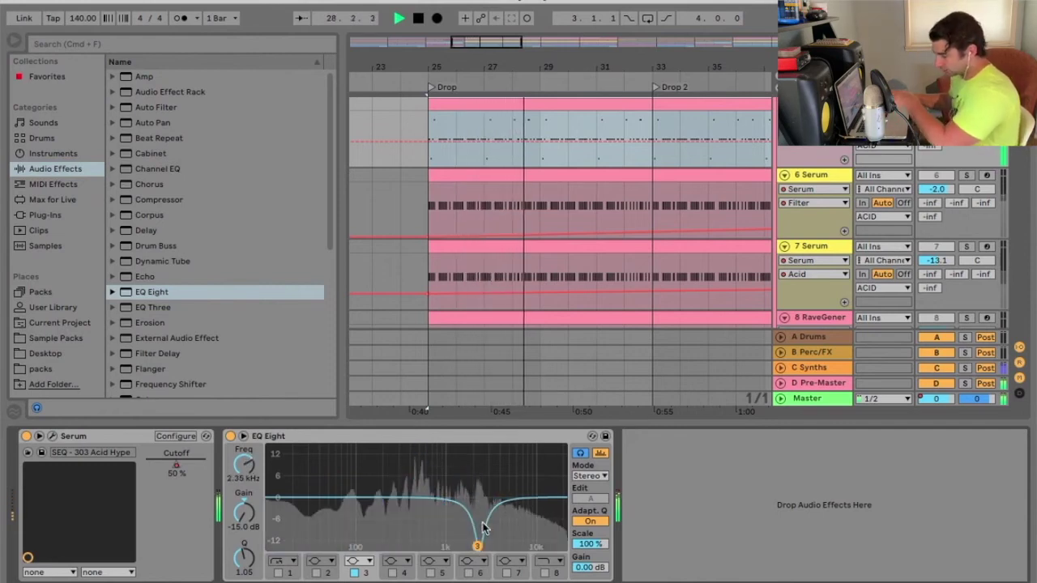
mouse_move(477, 546)
left_mouse_down()
mouse_move(393, 547)
mouse_move(391, 500)
left_mouse_up()
key("space")
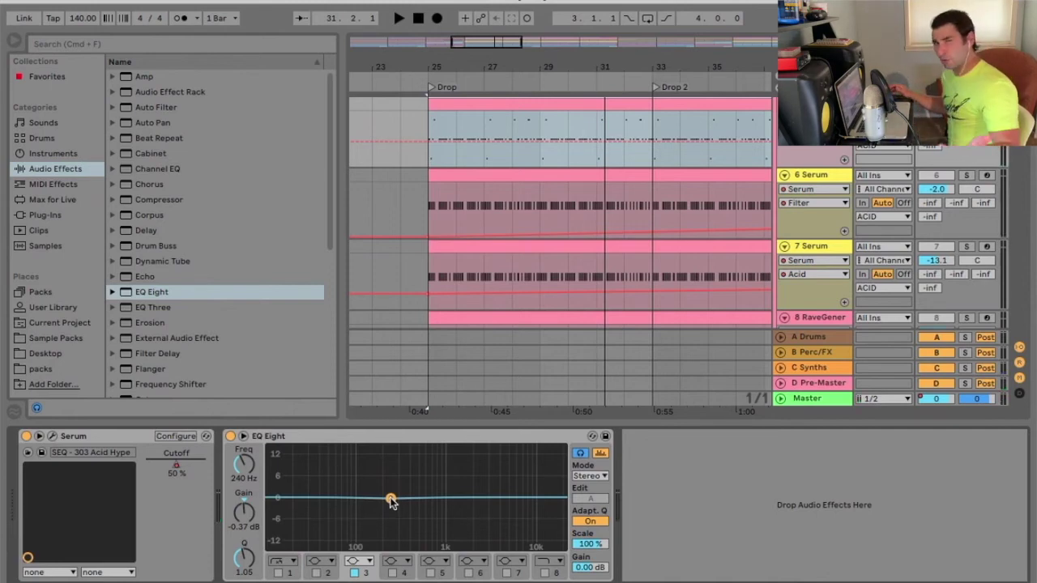
Replay the Drop and move the notch from 4.35 kHz up to 10.7 kHz at -12.3 dB
mouse_move(390, 500)
left_mouse_down()
mouse_move(501, 521)
mouse_move(474, 534)
left_mouse_up()
left_click(429, 87)
key("space")
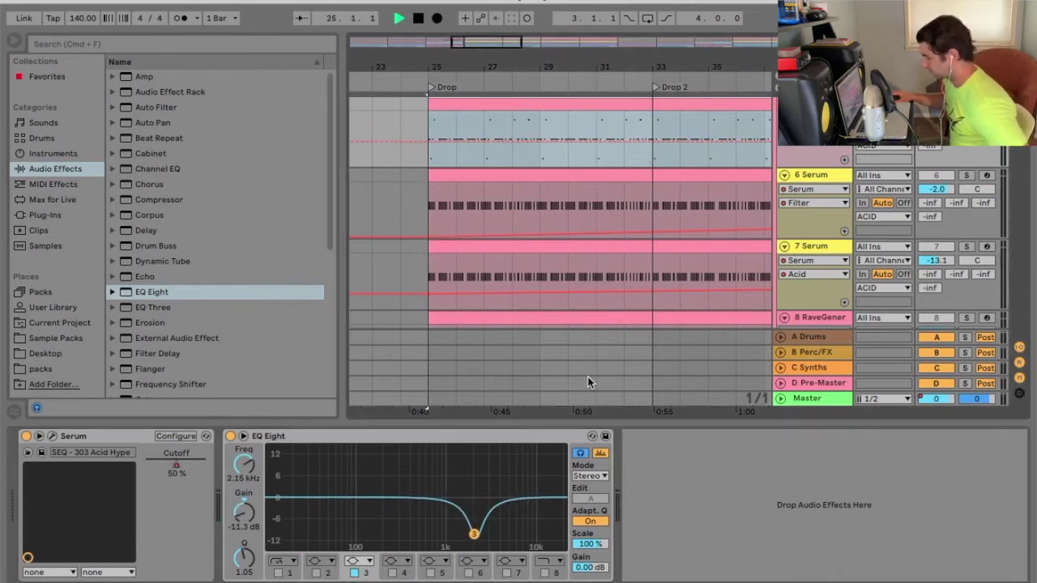
left_click_drag(474, 534, 538, 546)
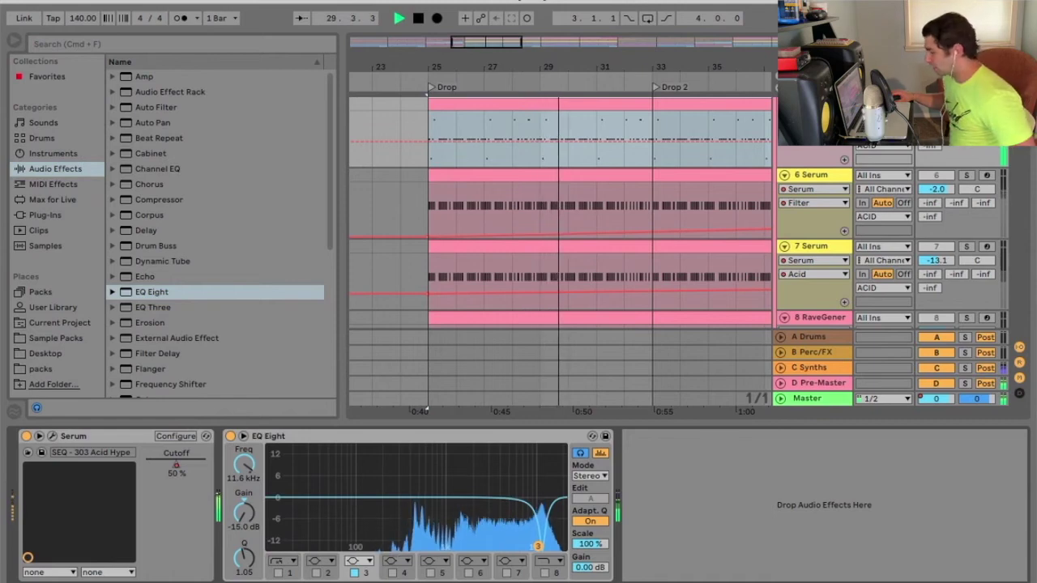
left_click_drag(538, 546, 534, 537)
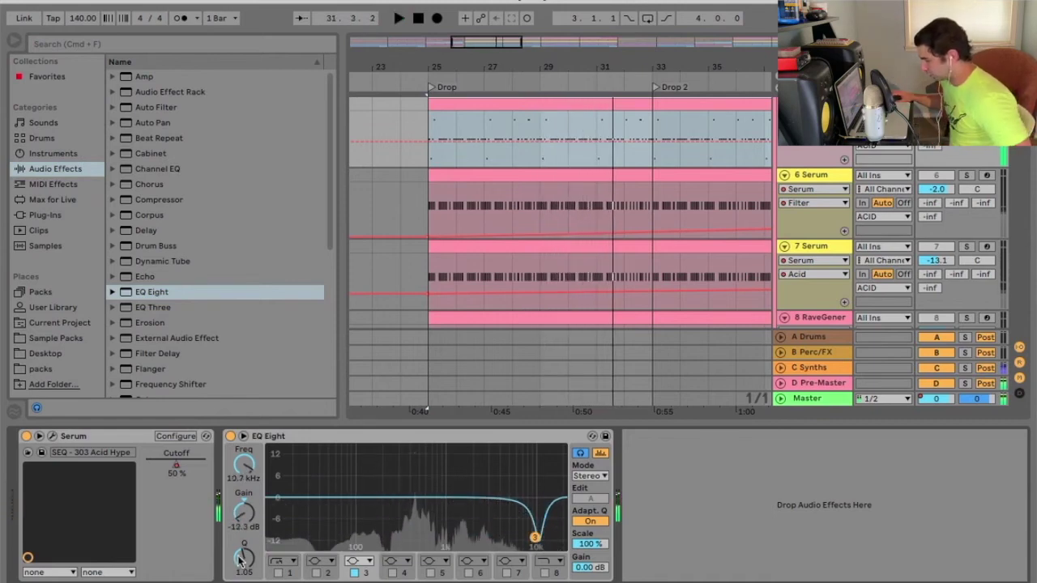
Adjust the notch's Q and settle it near 11.9 kHz as a gentle -1.36 dB cut, then select Master
left_click_drag(242, 559, 242, 572)
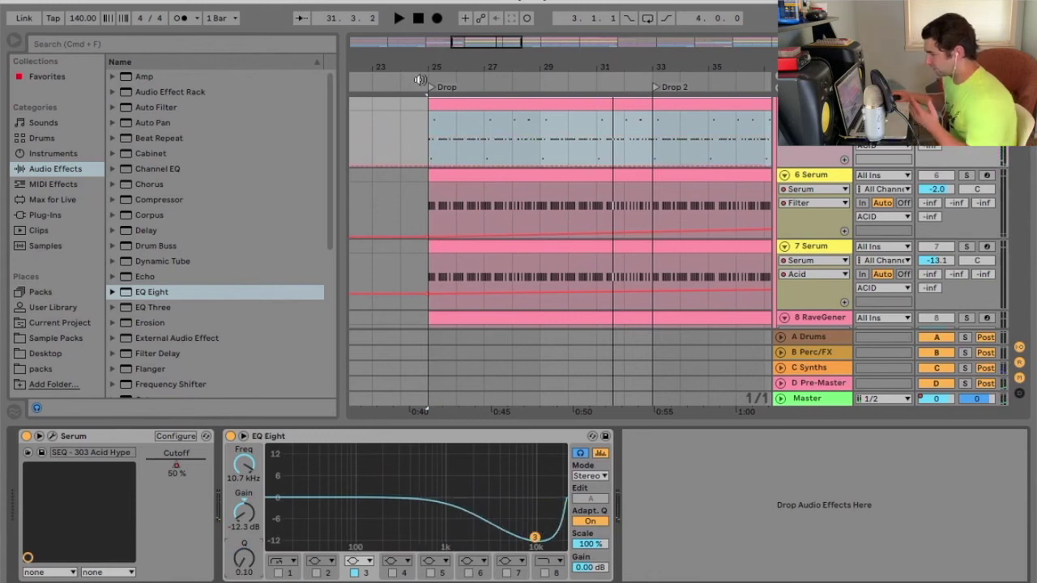
left_click(419, 79)
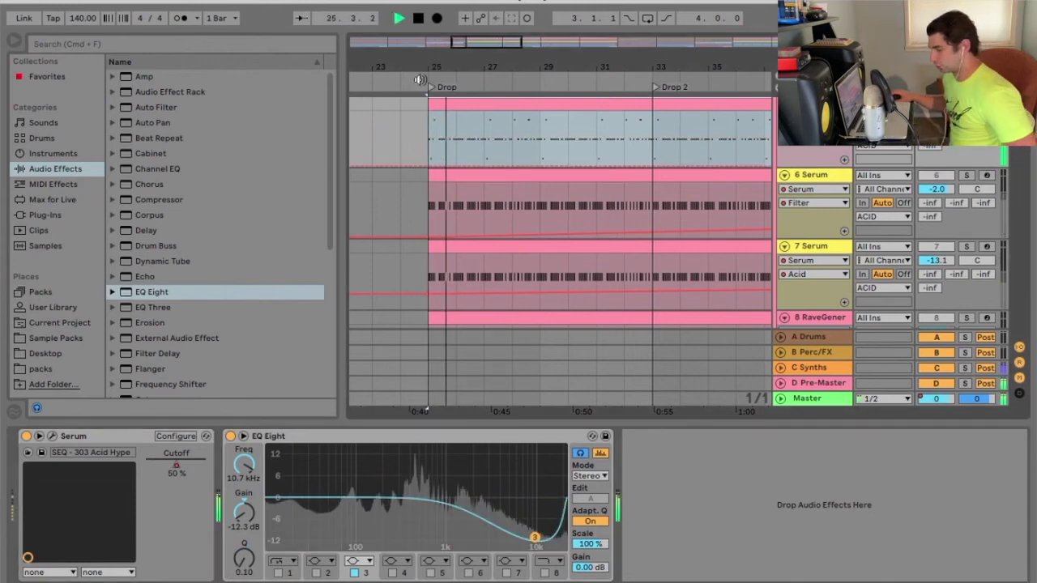
left_click_drag(243, 559, 243, 544)
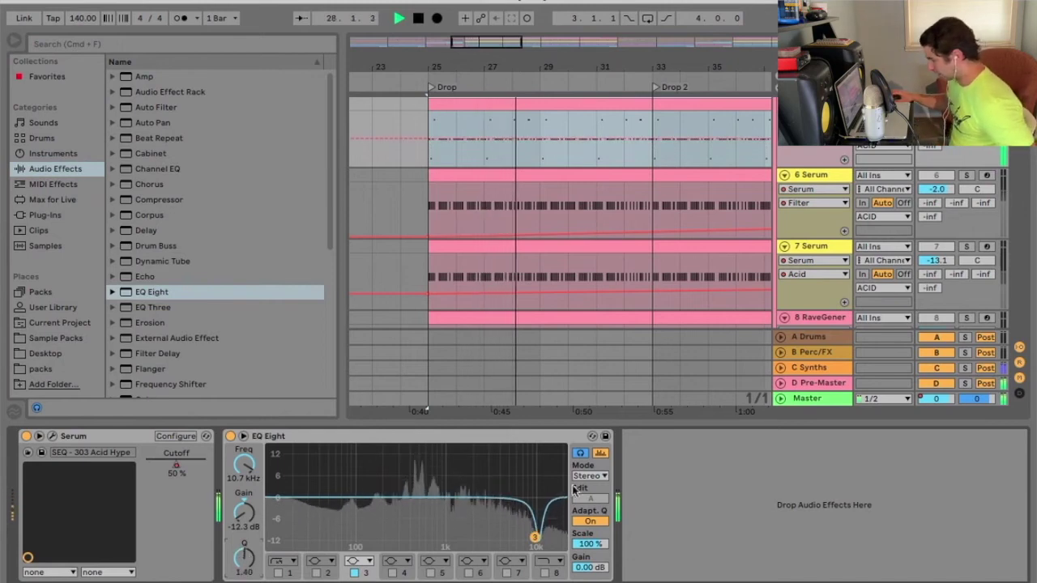
left_click_drag(535, 536, 534, 524)
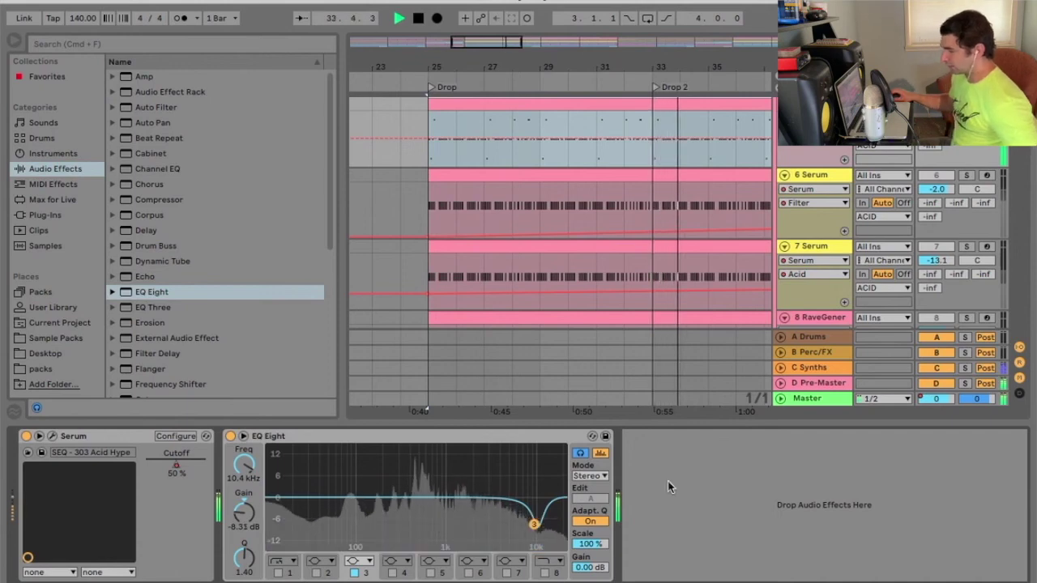
key("space")
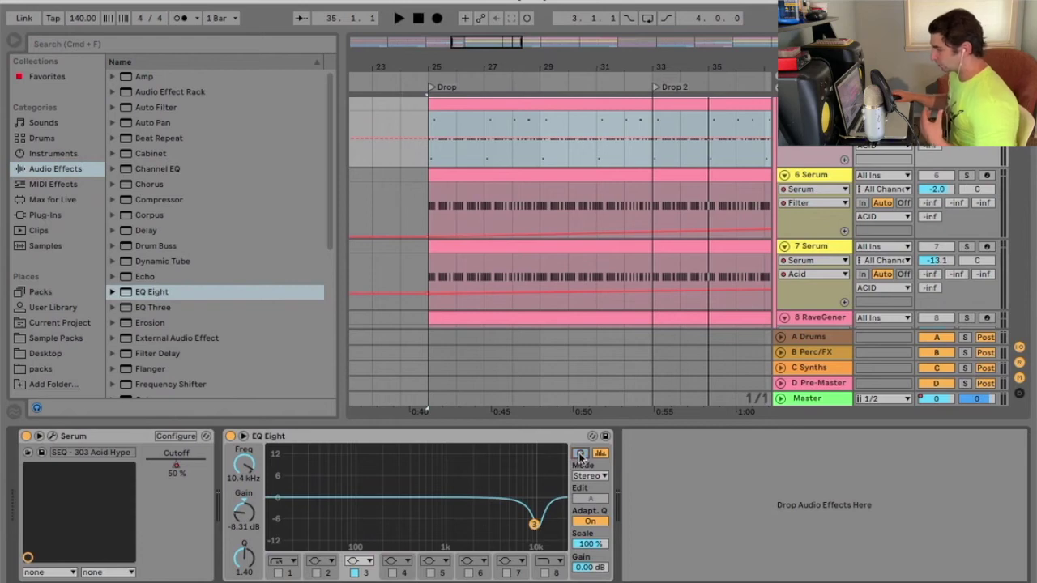
key("space")
left_click_drag(533, 524, 539, 501)
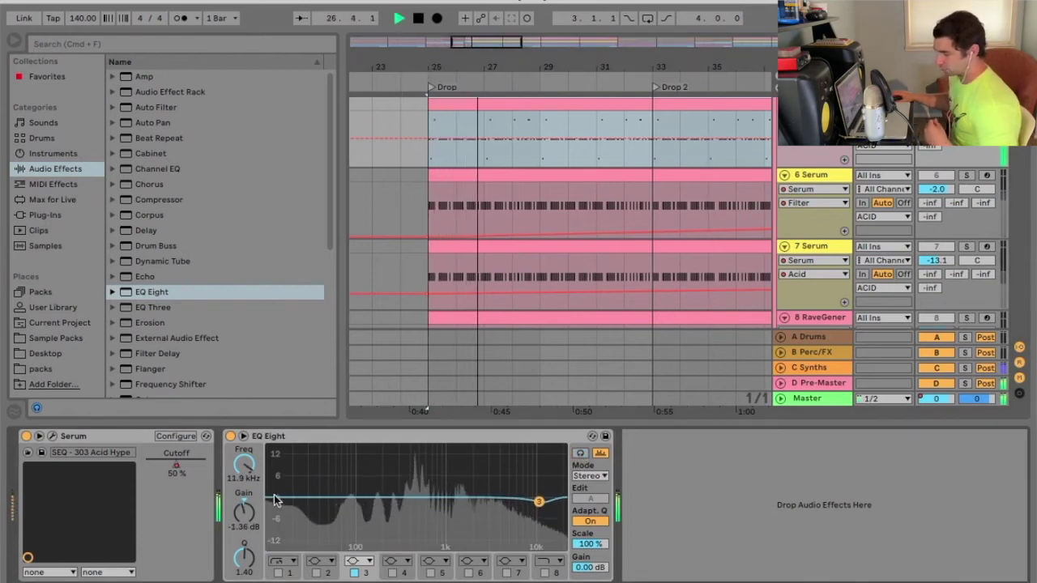
left_click(810, 399)
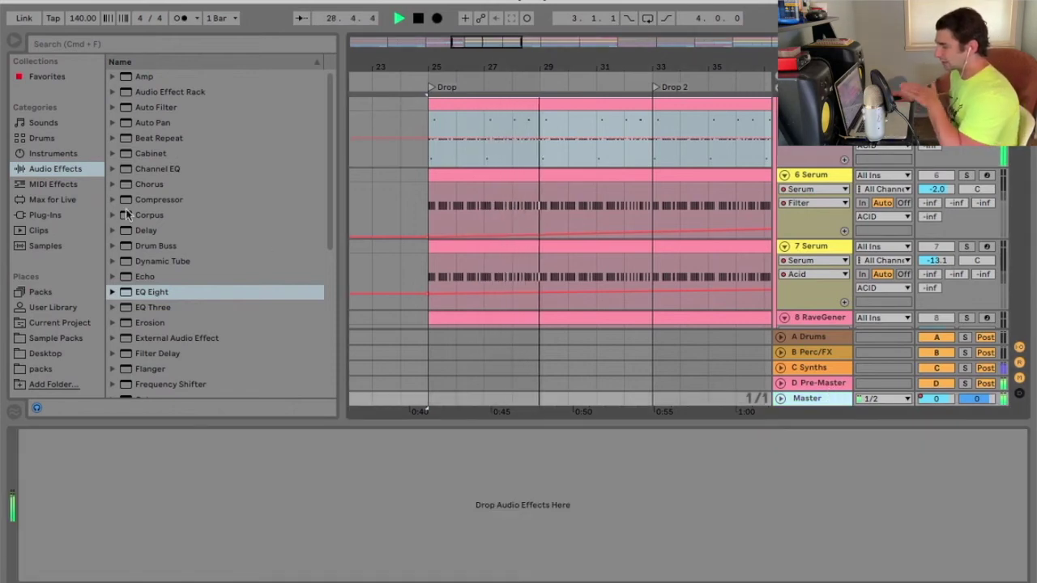
left_click(398, 268)
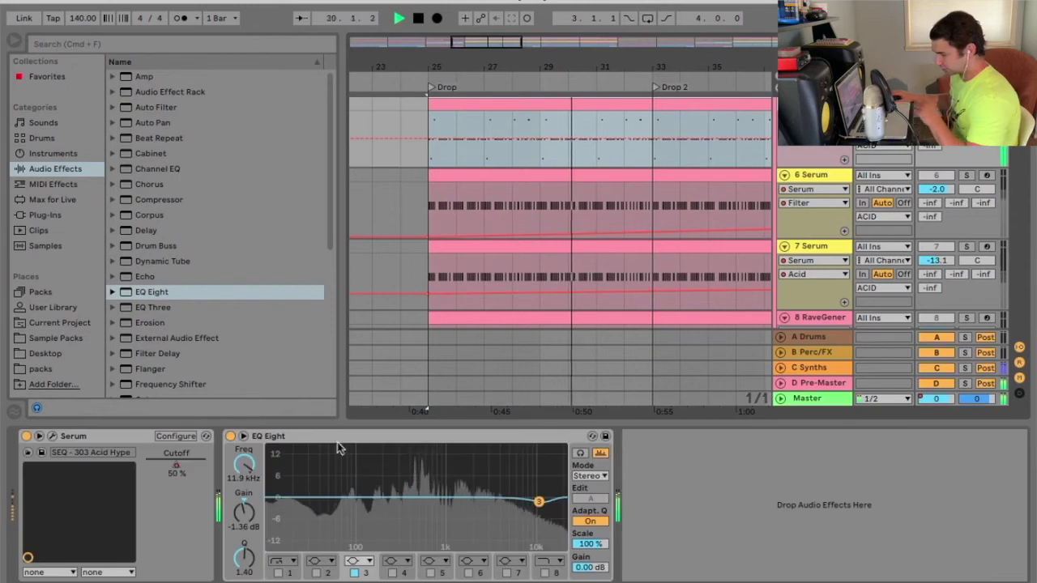
key("space")
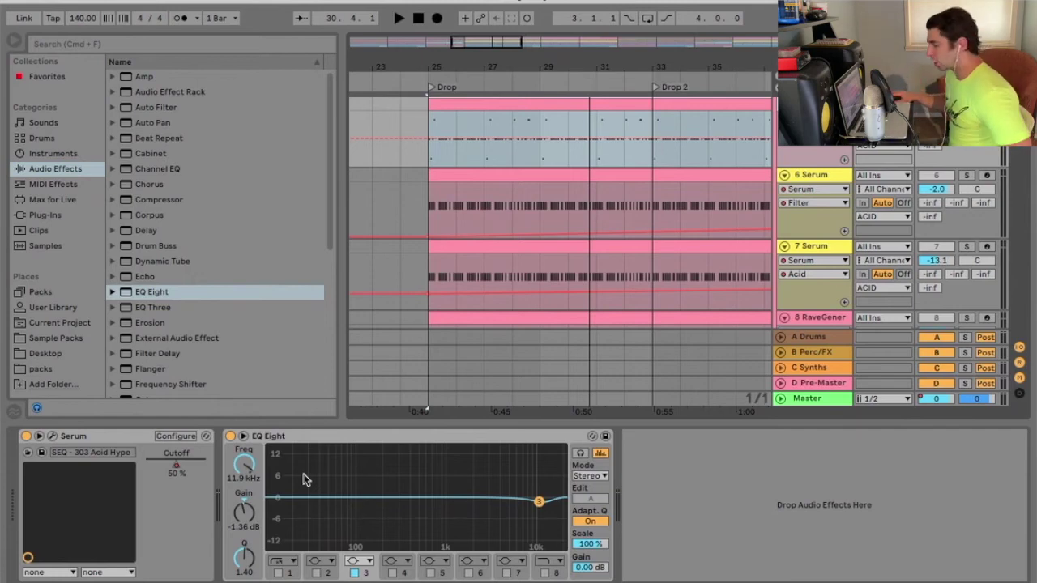
left_click(423, 80)
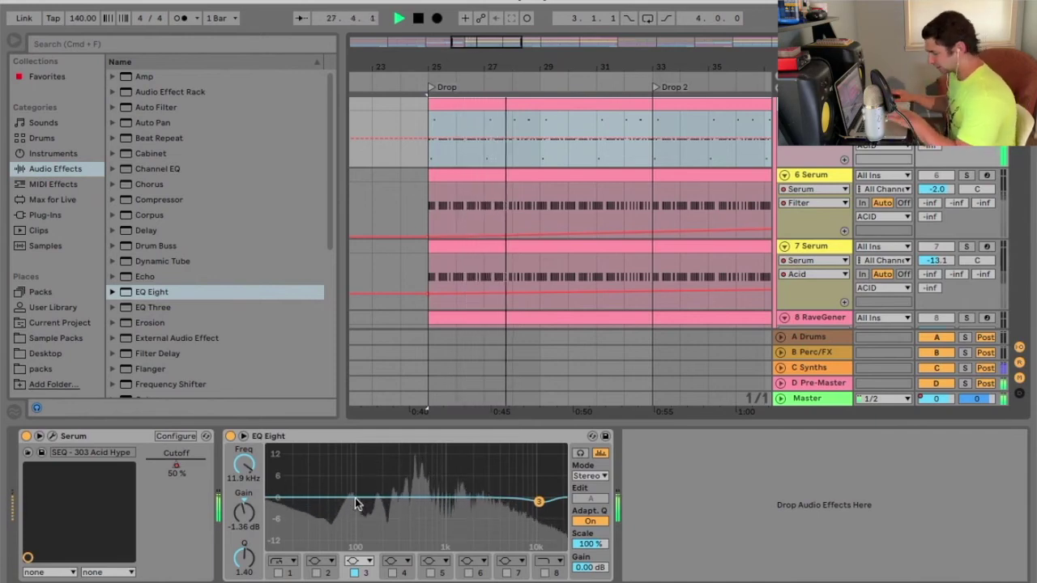
key("space")
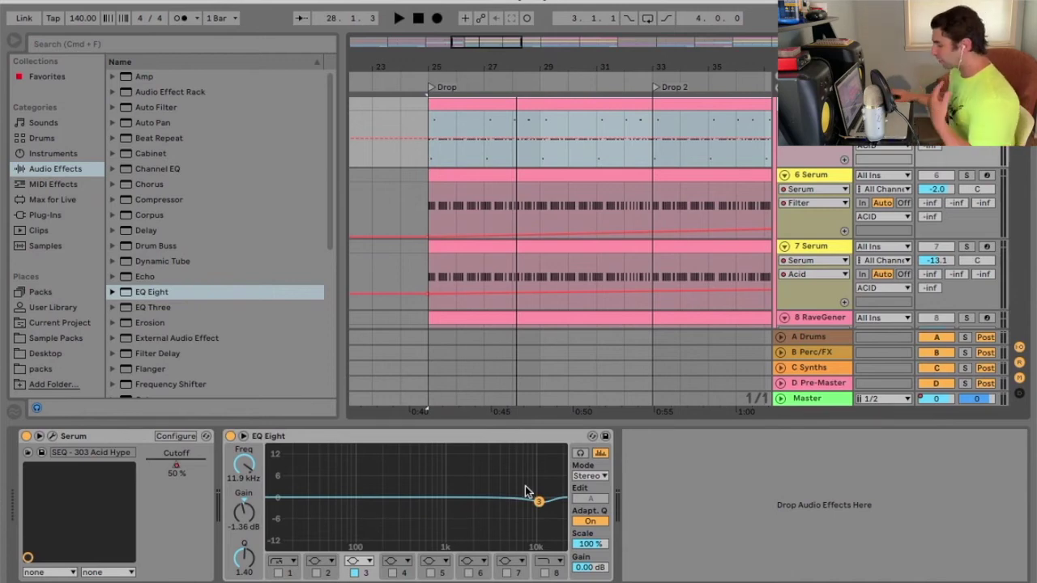
Switch EQ Eight to Left/Right mode and move band 3 down to about 726 Hz
left_click(589, 476)
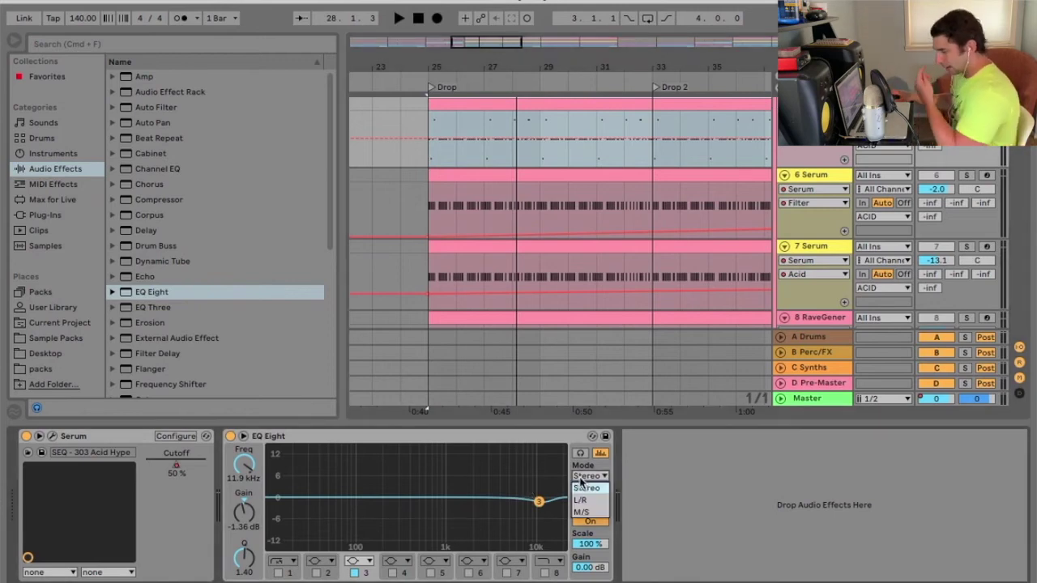
left_click(587, 499)
left_click_drag(557, 497, 432, 500)
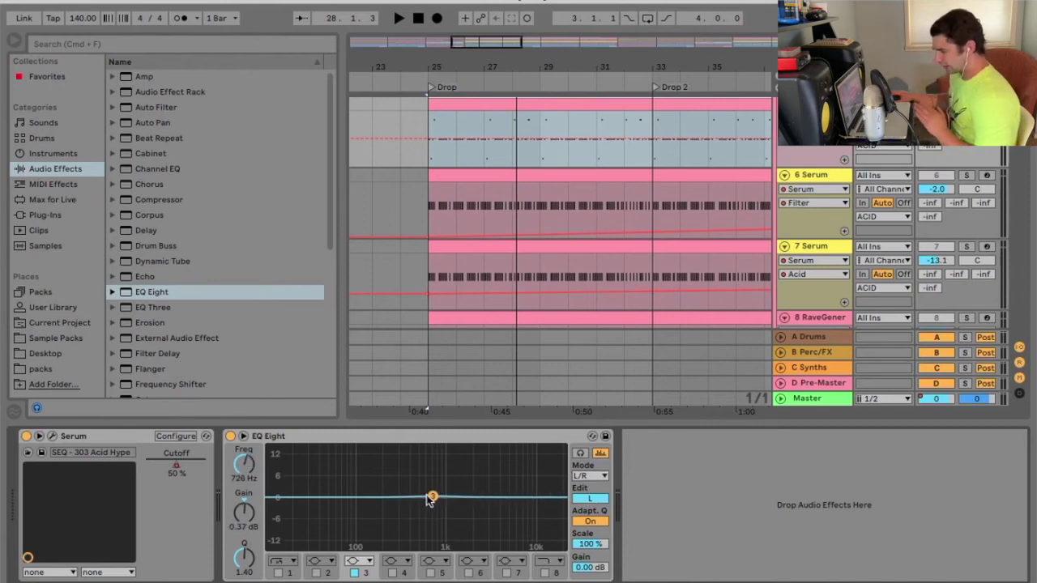
left_click_drag(432, 496, 434, 497)
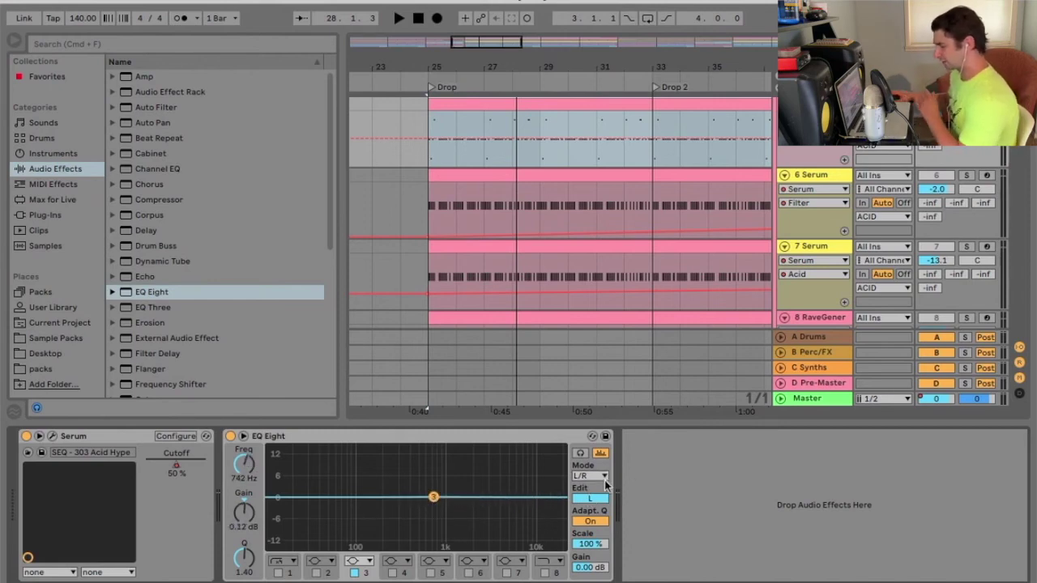
Switch to Mid/Side and add a band 1 low cut, swept to 109 Hz then parked at 10 Hz
left_click(590, 476)
left_click(585, 512)
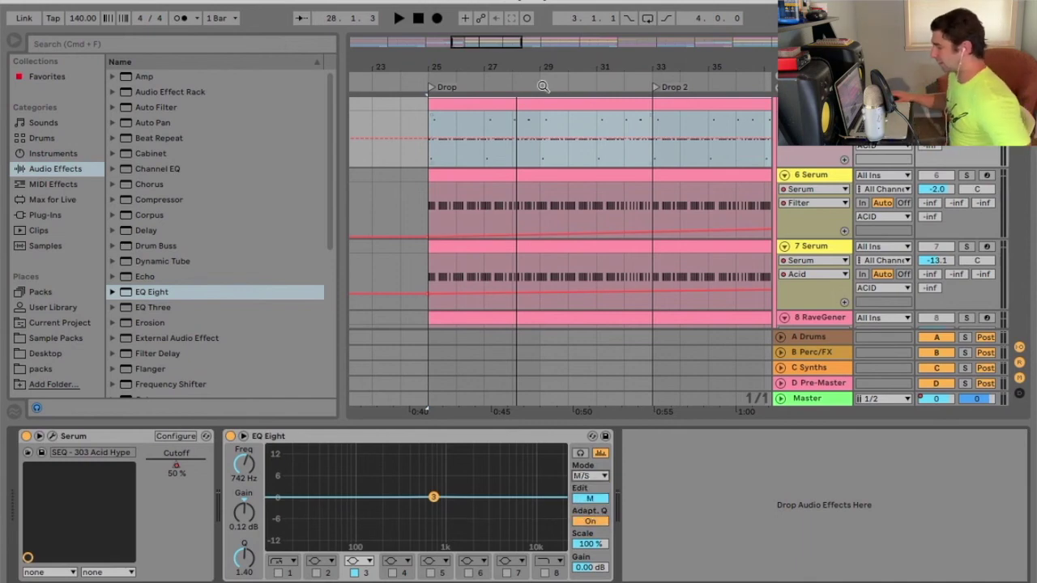
left_click(425, 76)
left_click(277, 573)
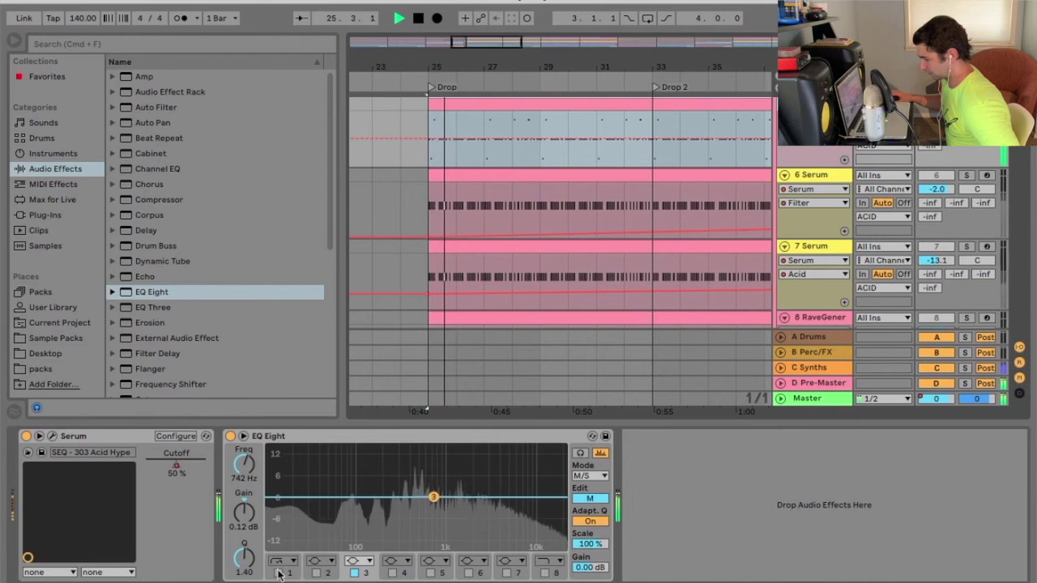
left_click_drag(271, 498, 396, 508)
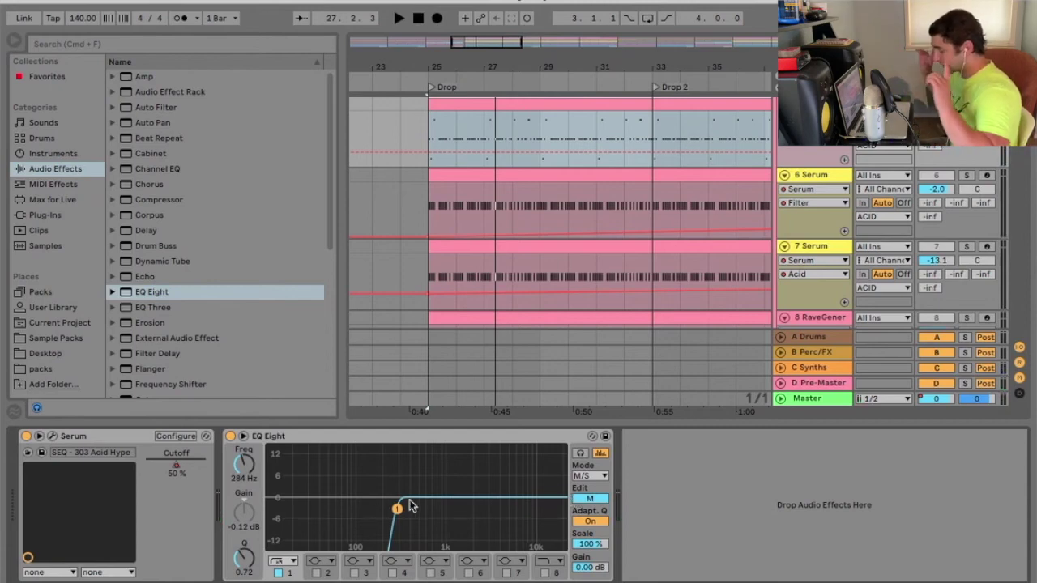
left_click_drag(397, 509, 299, 519)
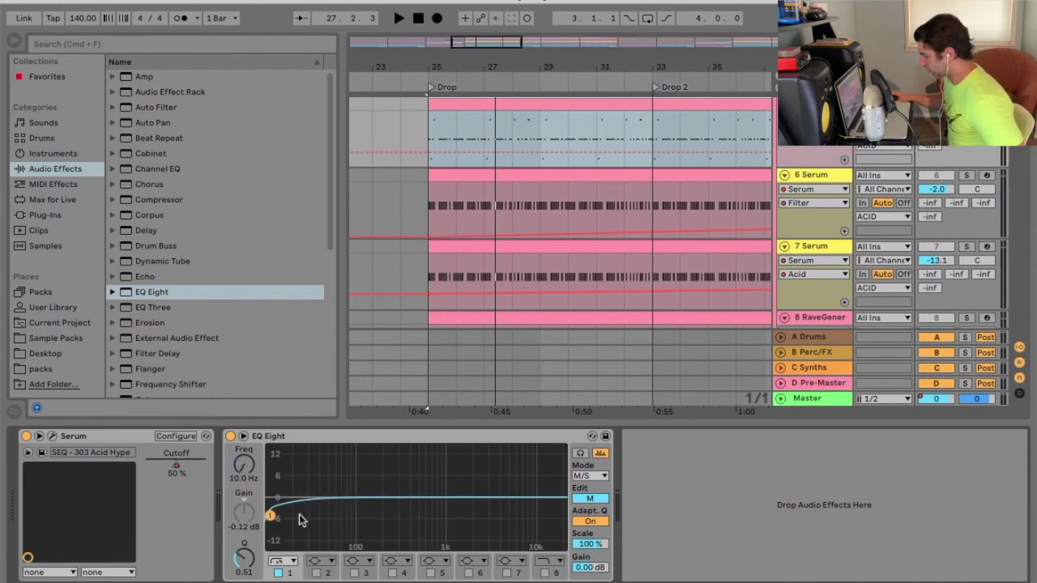
Enable a Side-channel band 1 low cut and sweep it during playback, settling near 17 Hz
left_click(589, 499)
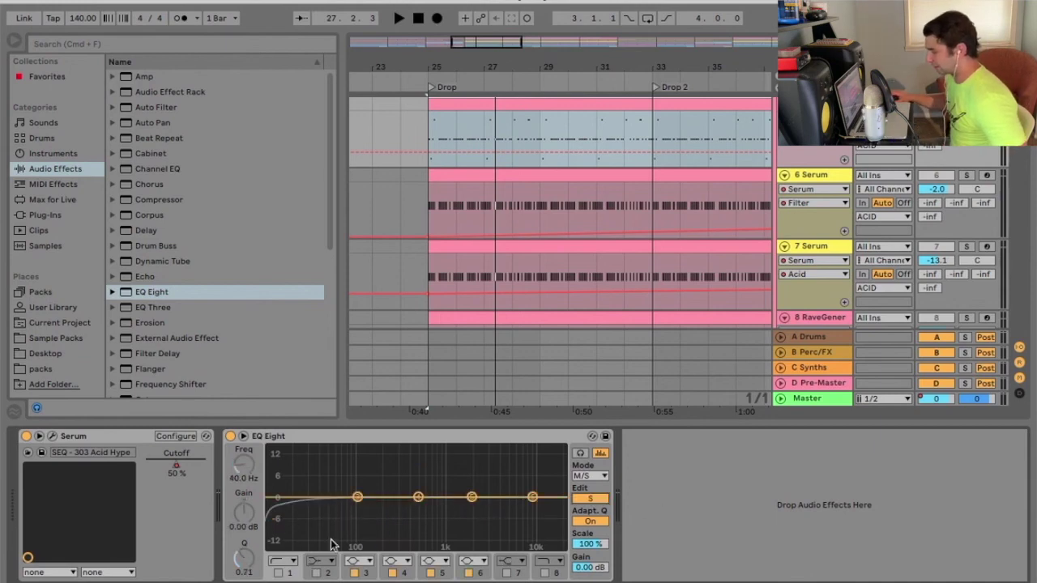
left_click(590, 500)
left_click(588, 500)
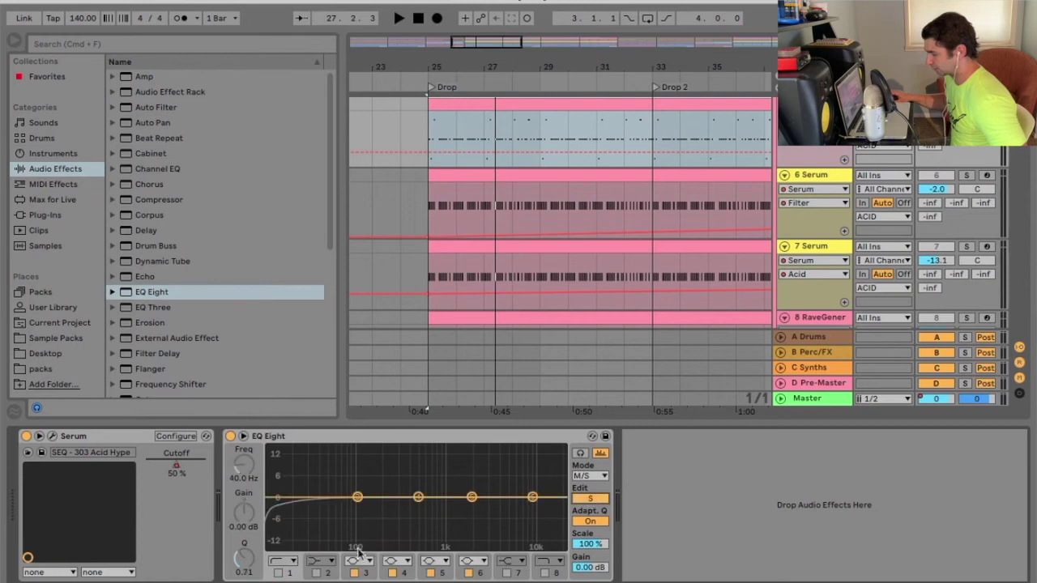
left_click(278, 573)
left_click_drag(312, 523, 344, 541)
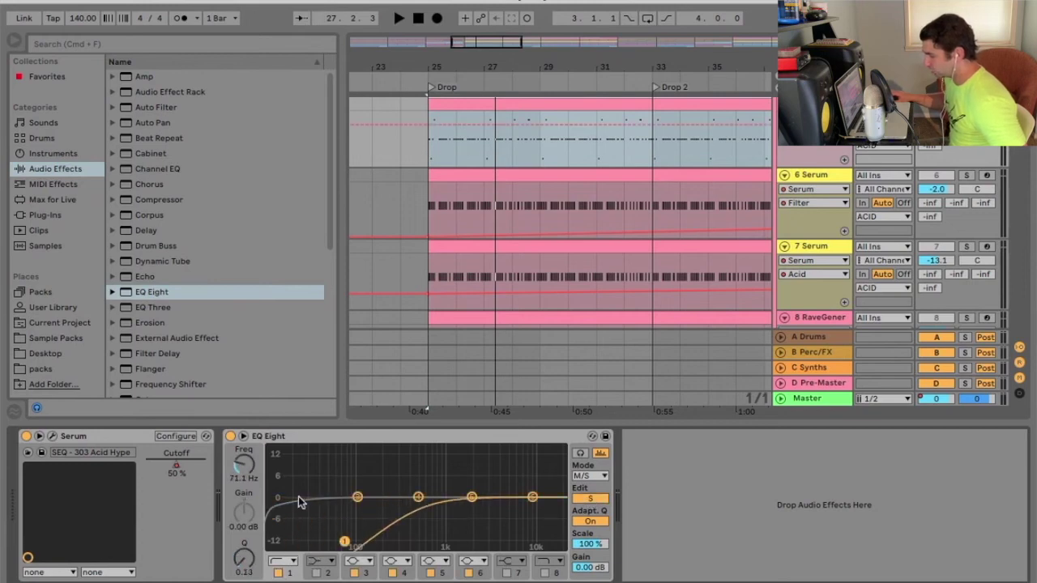
left_click(420, 72)
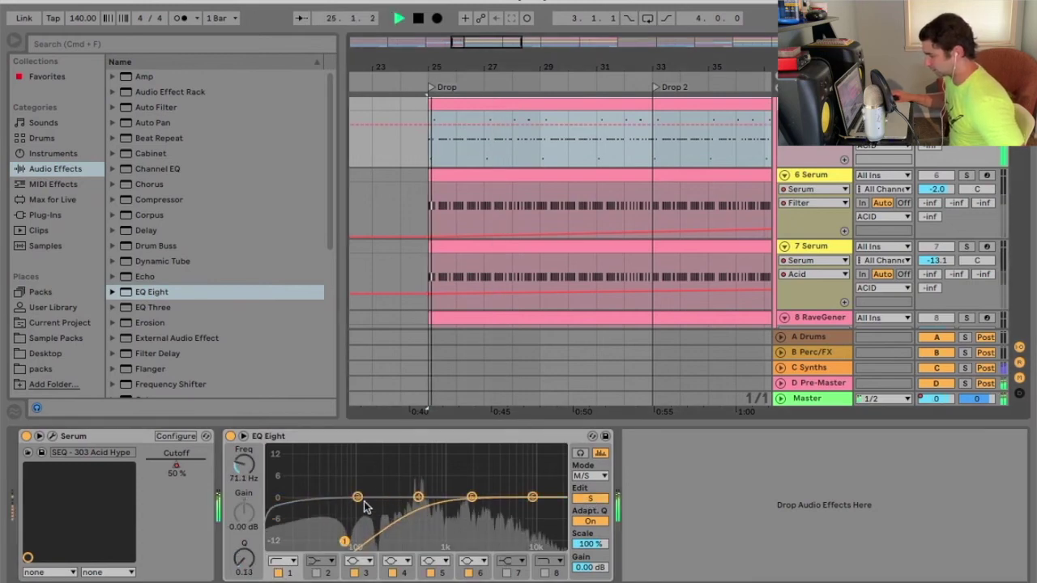
left_click_drag(344, 542, 562, 536)
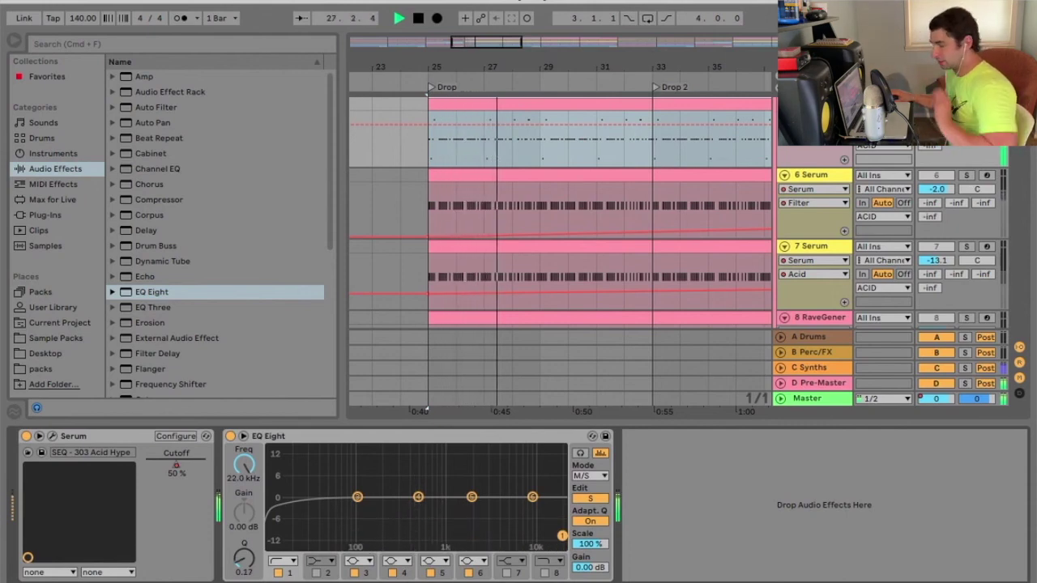
left_click_drag(562, 536, 290, 507)
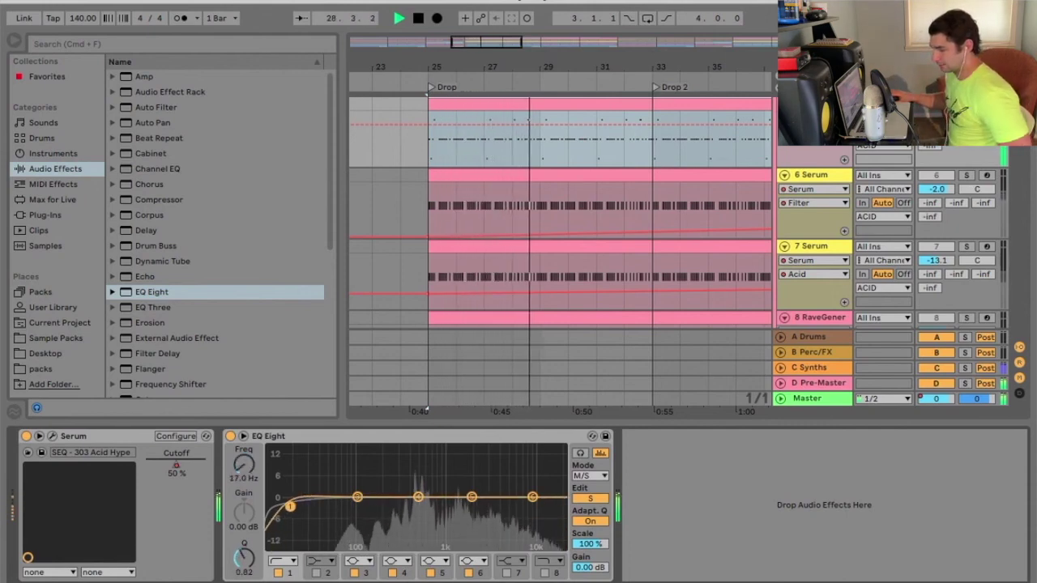
Compare by sweeping the Mid low cut, stop playback, and briefly view the Master track
left_click(590, 499)
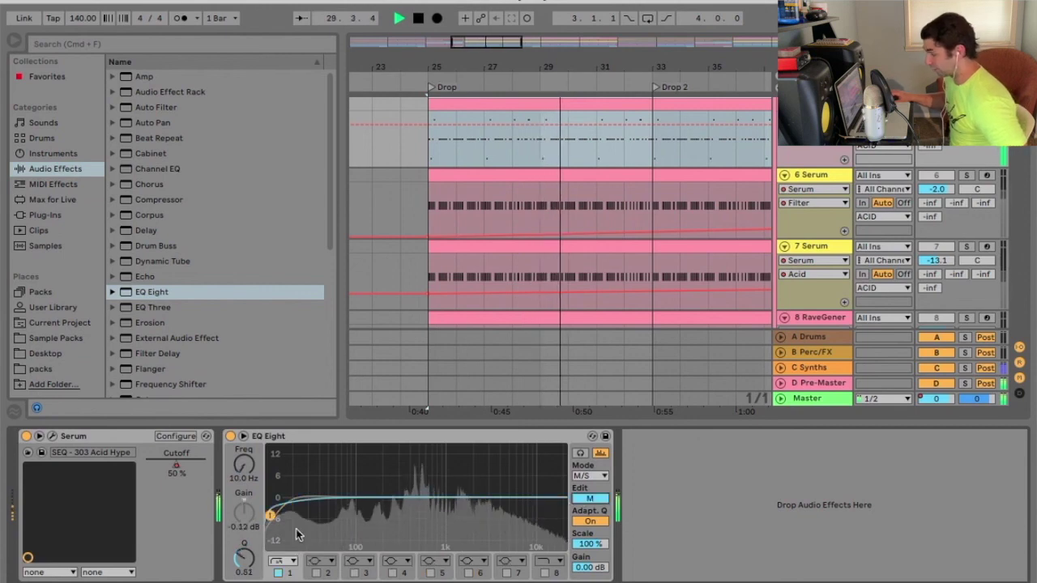
left_click_drag(270, 516, 563, 534)
key("space")
left_click(590, 498)
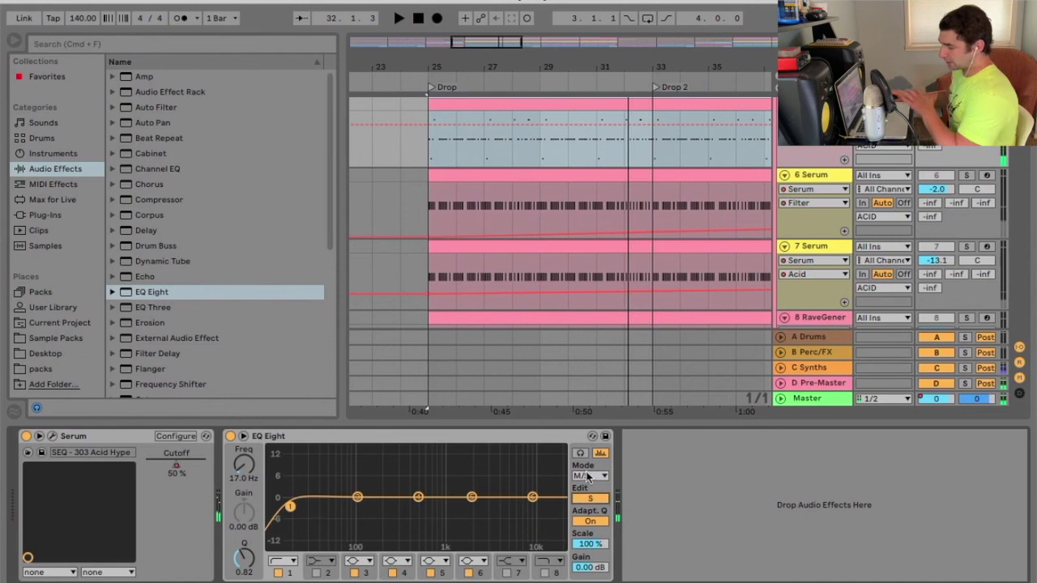
left_click(816, 400)
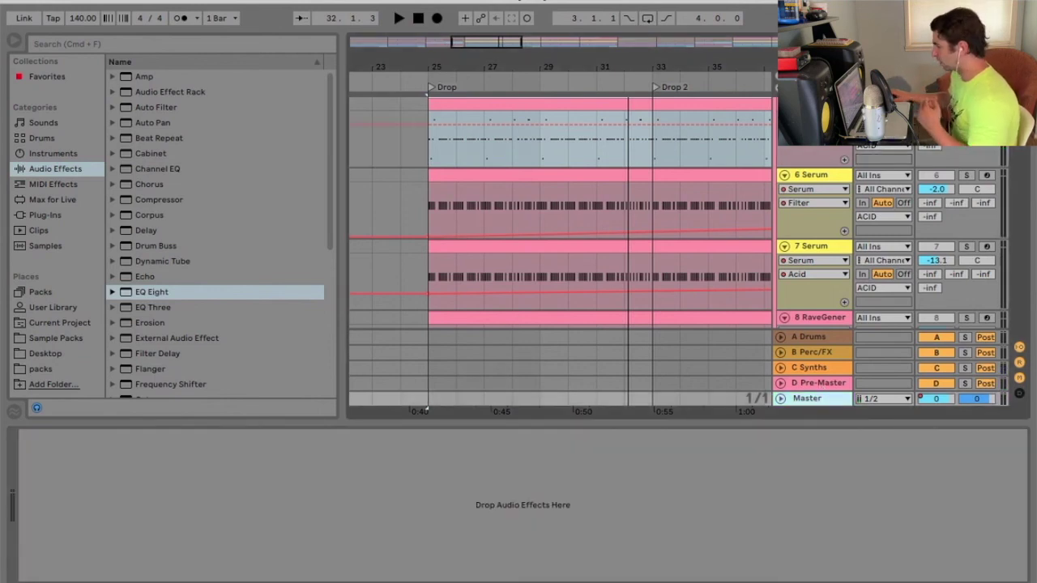
left_click(510, 317)
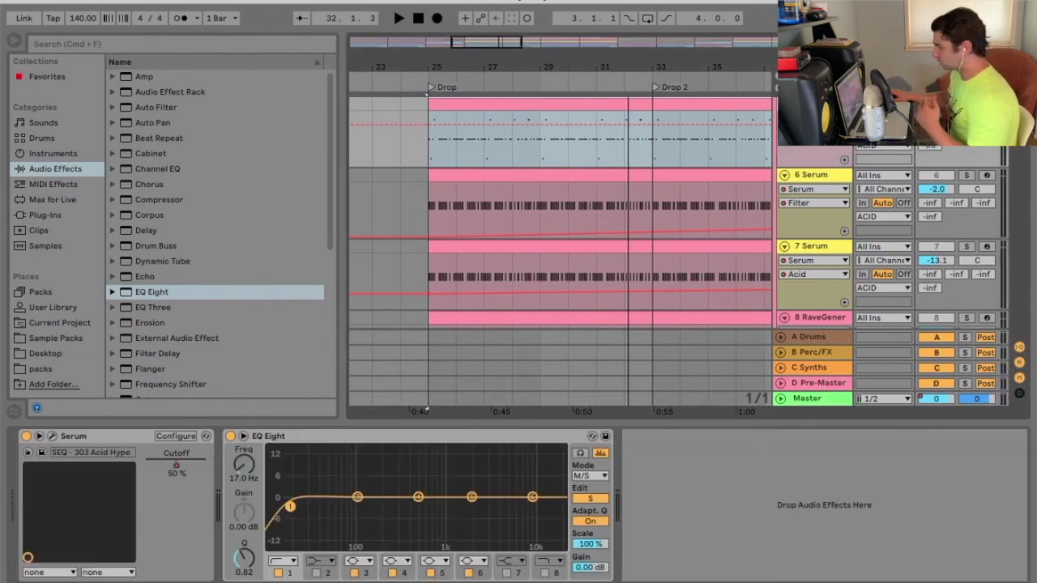
Drop EQ Eight onto Master, set Mode M/S, edit Side, and enable a band 1 low cut at 40 Hz
left_click(797, 397)
left_click_drag(156, 293, 310, 508)
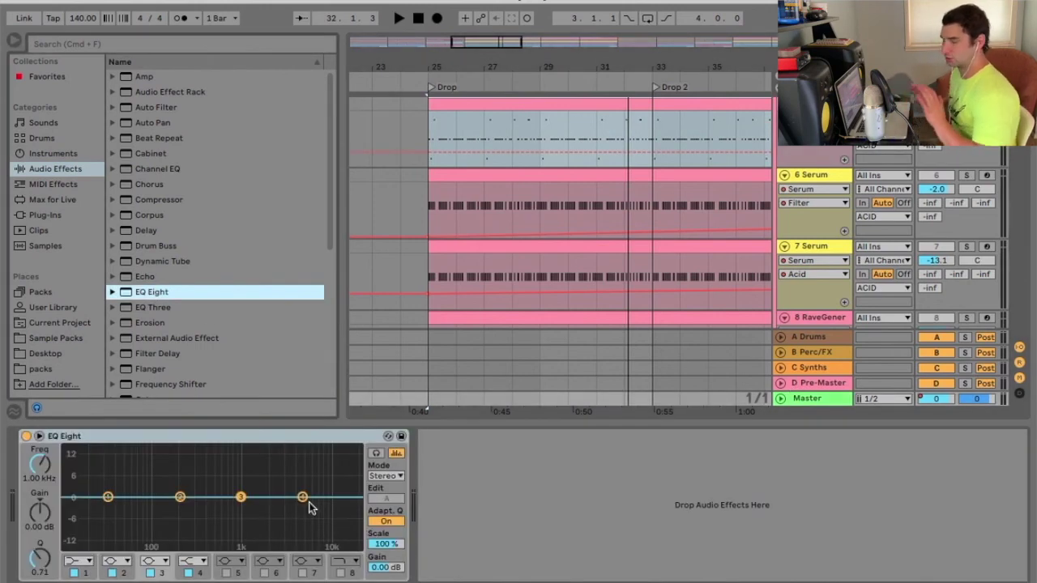
left_click(385, 476)
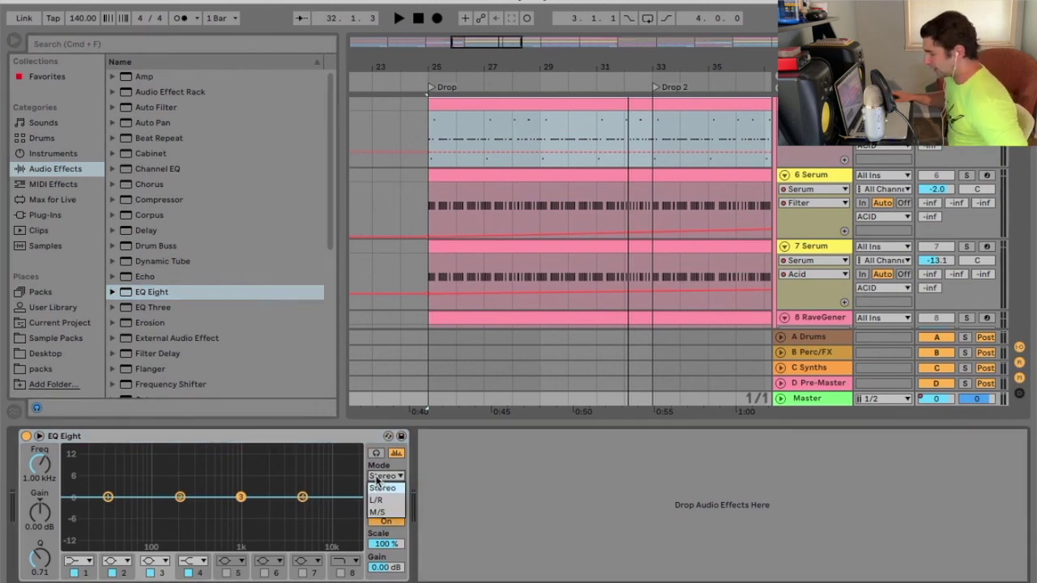
left_click(385, 509)
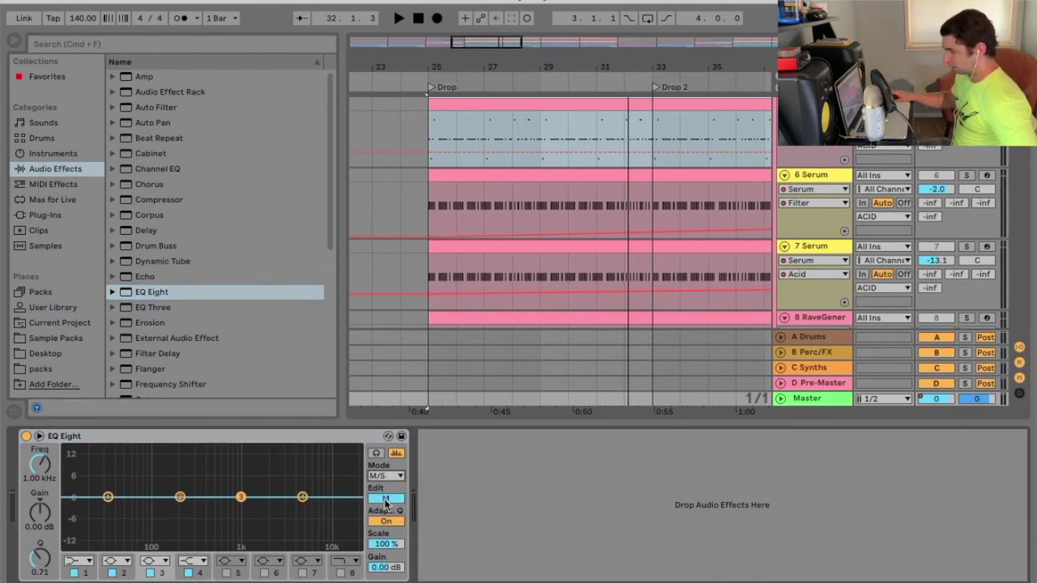
left_click(386, 499)
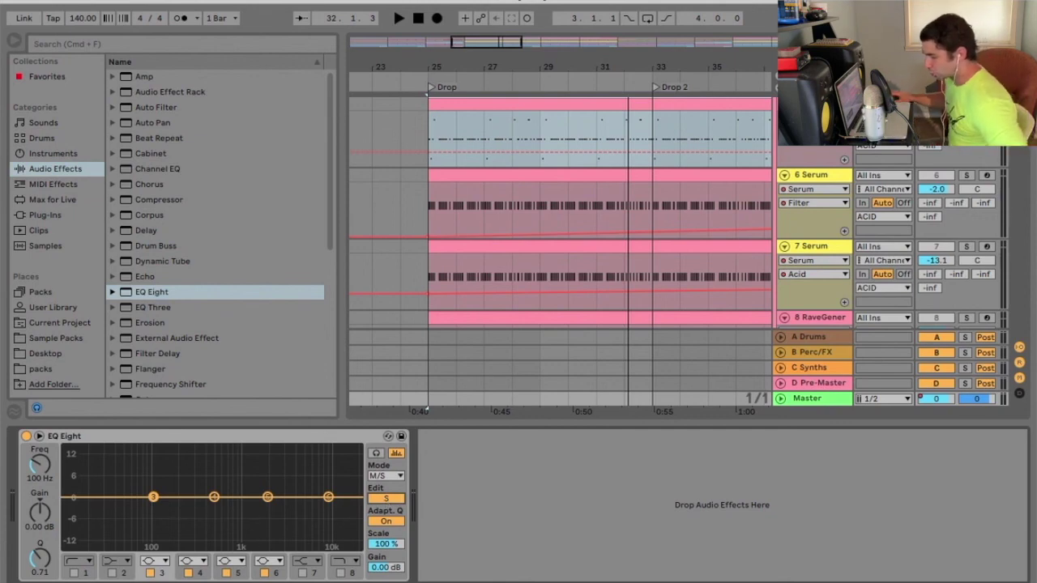
left_click(74, 573)
Move the Master Side low cut from 240 Hz down to 84.3 Hz during playback, comparing with Mid
key("space")
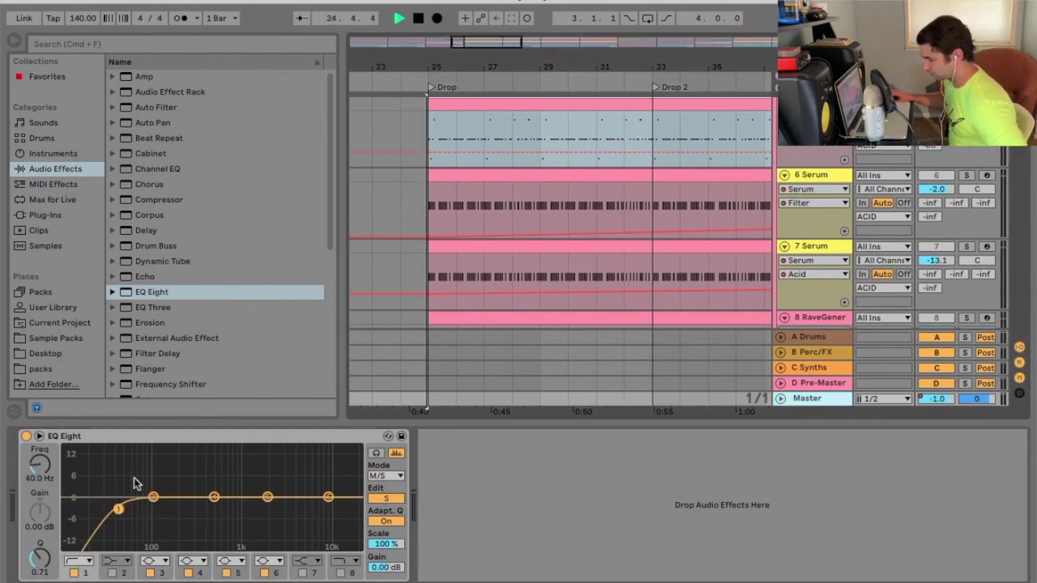
left_click_drag(119, 510, 186, 508)
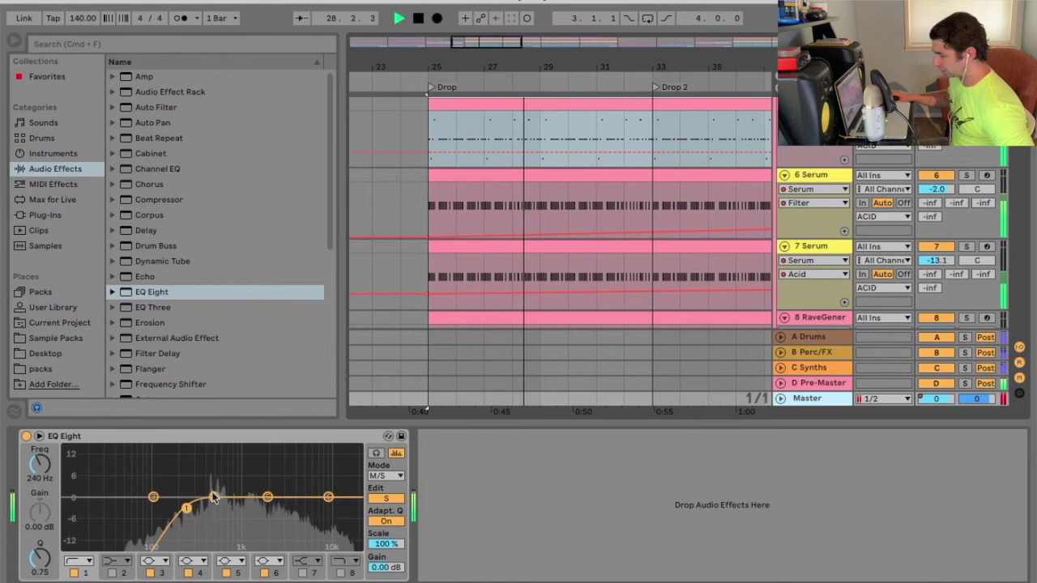
left_click_drag(186, 508, 148, 509)
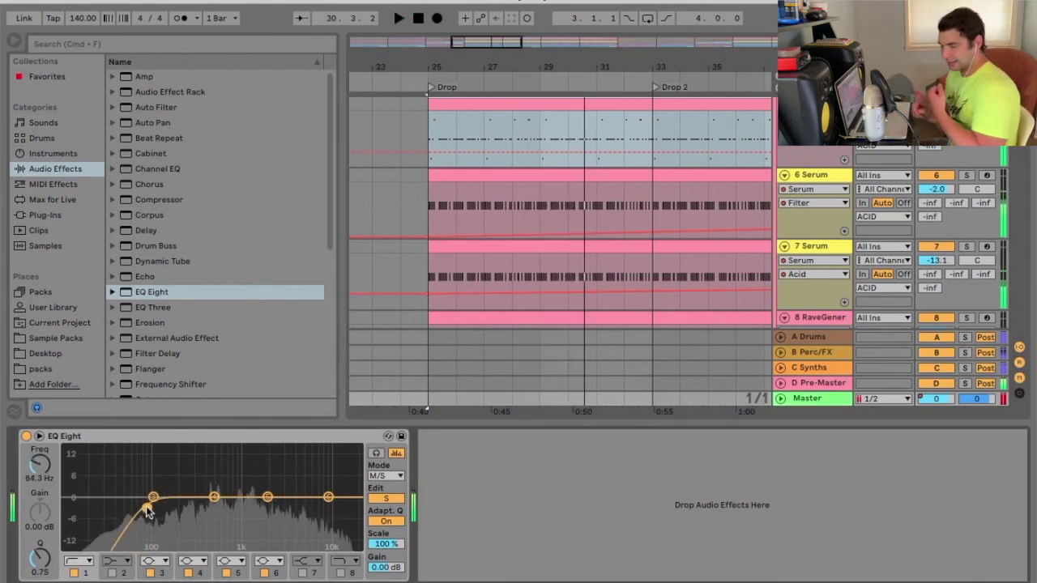
key("space")
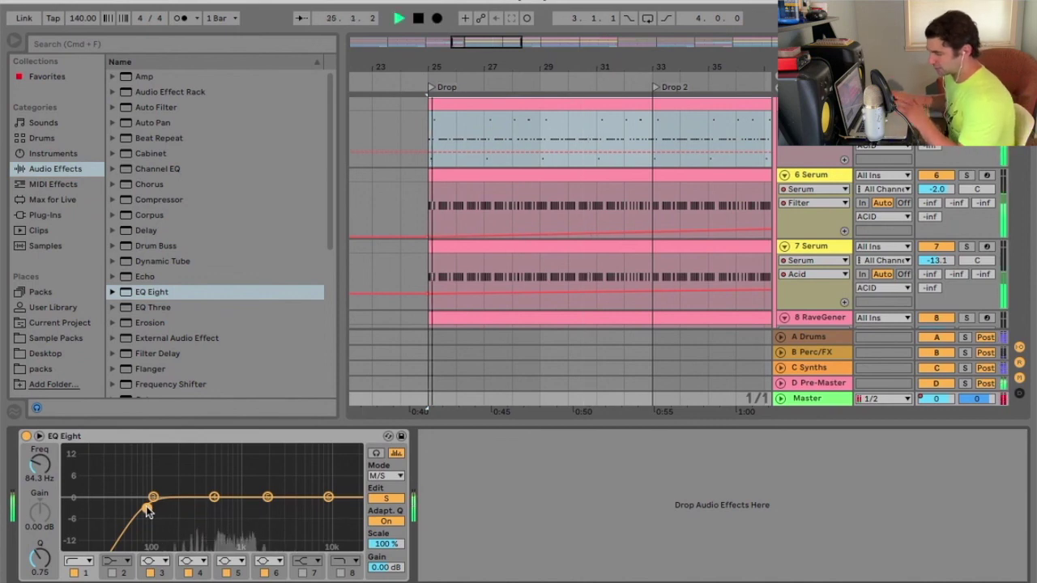
key("space")
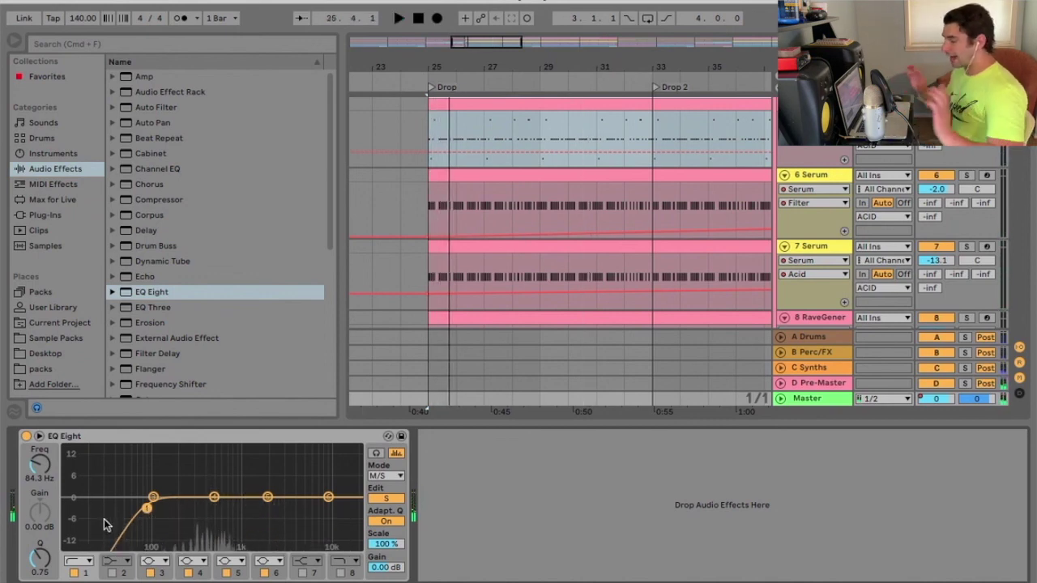
left_click(393, 499)
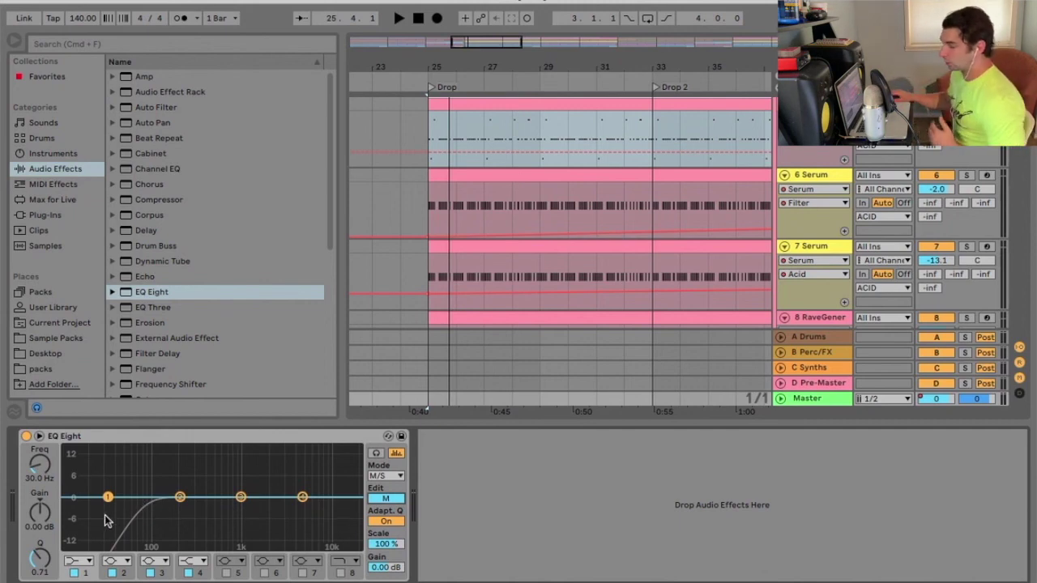
left_click(374, 499)
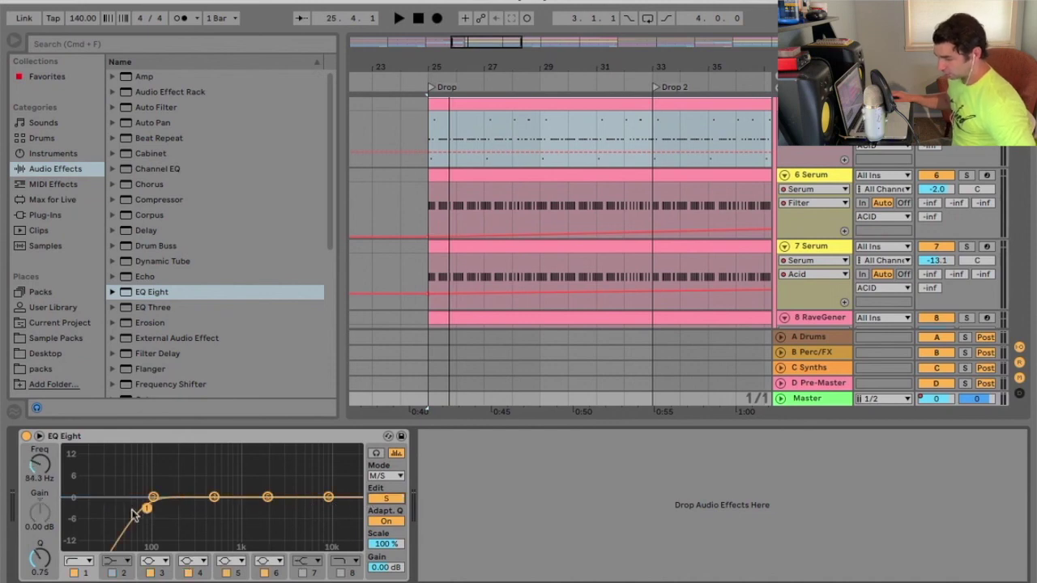
left_click(376, 499)
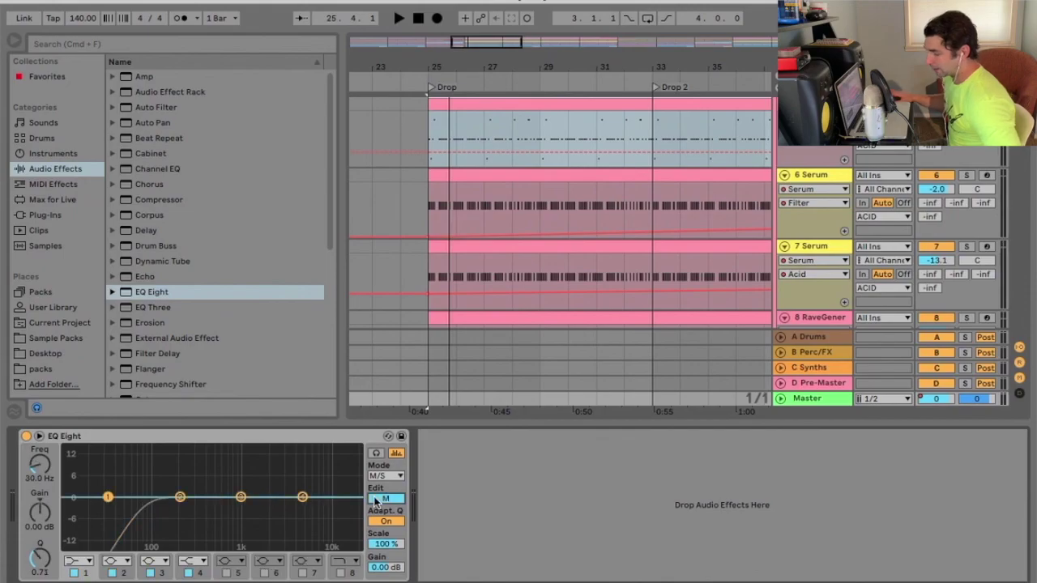